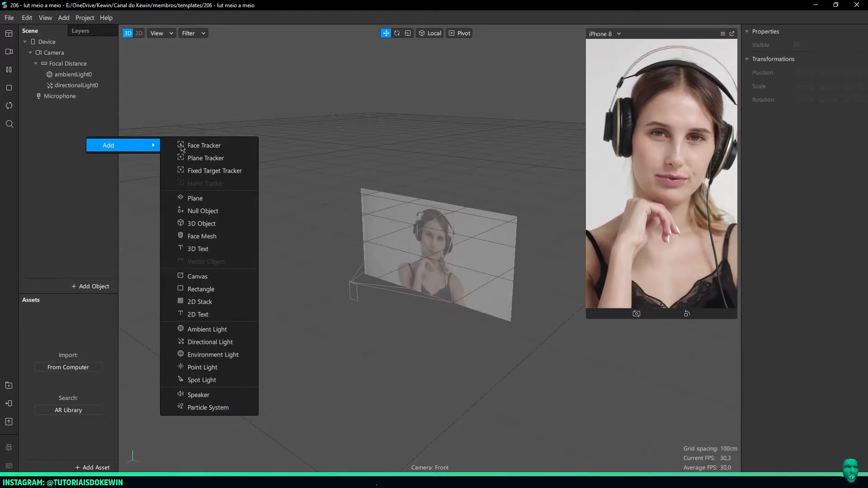
# Add a rectangle to the scene and set its width and height to 100 with Relative sizing
pyautogui.click(206, 292)
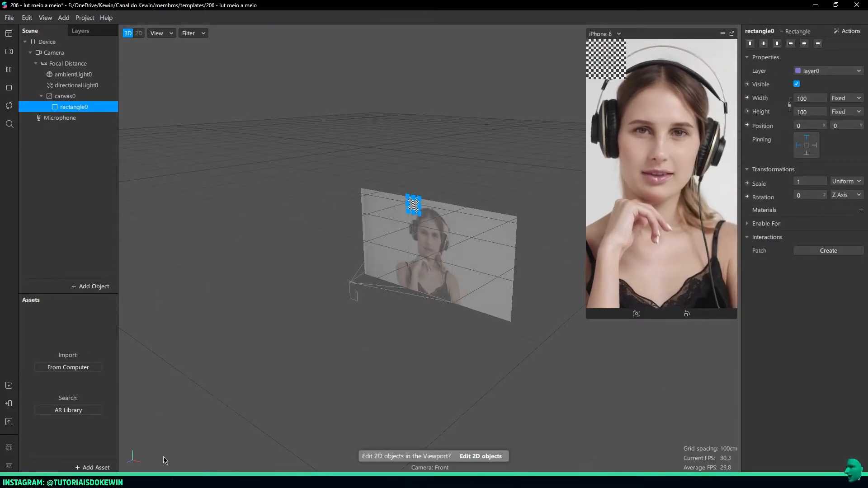
pyautogui.click(146, 479)
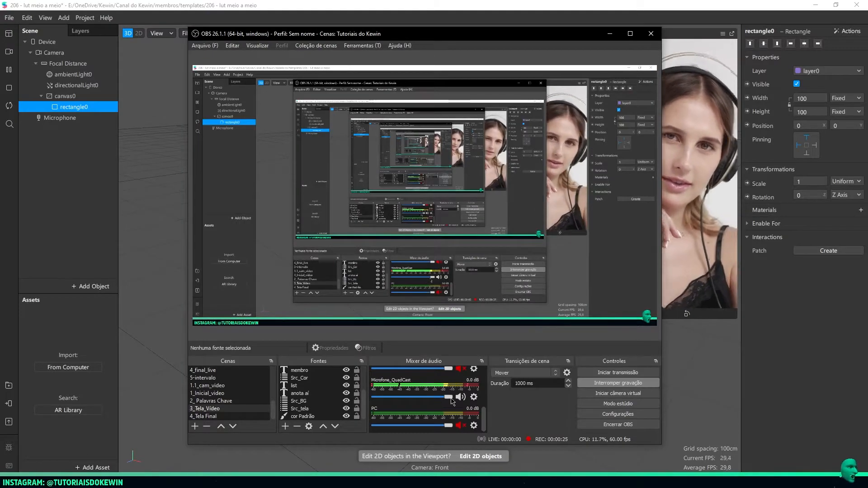
pyautogui.click(849, 276)
pyautogui.click(821, 98)
pyautogui.click(821, 111)
pyautogui.click(809, 111)
pyautogui.click(809, 125)
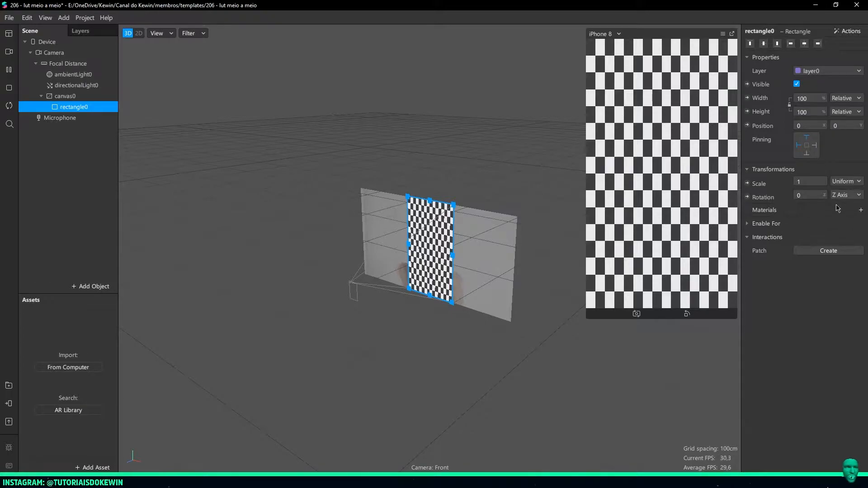
# Create a new material for the rectangle and set its shader type to Flat
pyautogui.click(860, 210)
pyautogui.click(801, 229)
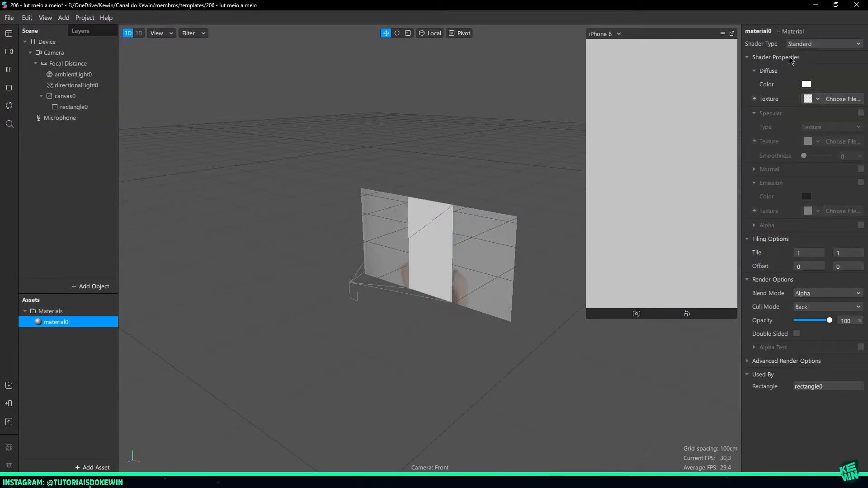
pyautogui.click(813, 43)
pyautogui.click(800, 45)
pyautogui.press('Return')
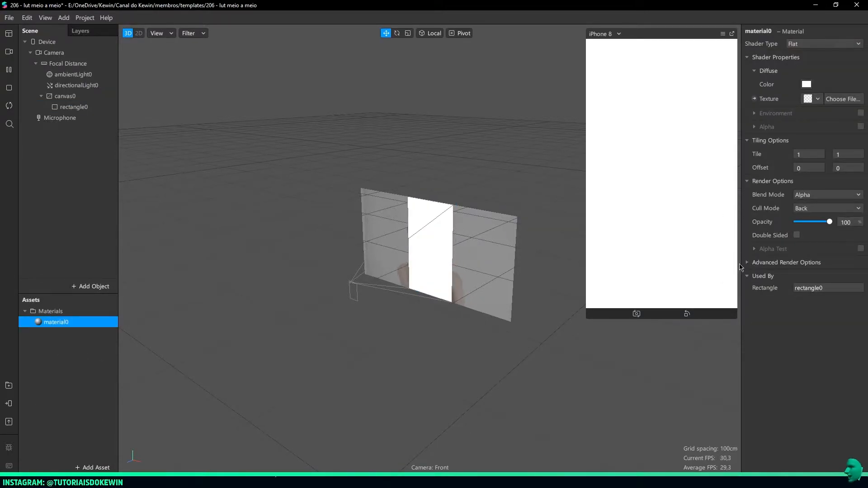
# Turn off depth testing and writing to the depth buffer for the material, and rename it LUT1
pyautogui.click(768, 262)
pyautogui.click(796, 289)
pyautogui.click(796, 302)
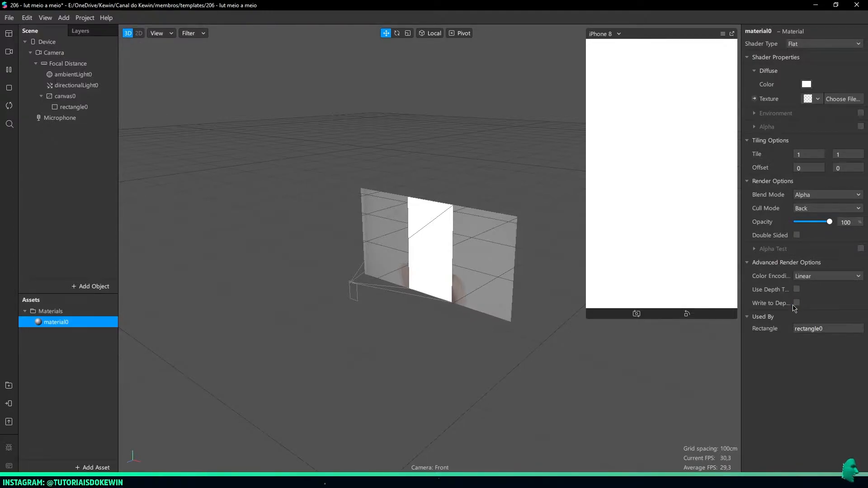
pyautogui.doubleClick(62, 323)
pyautogui.write('LUT1')
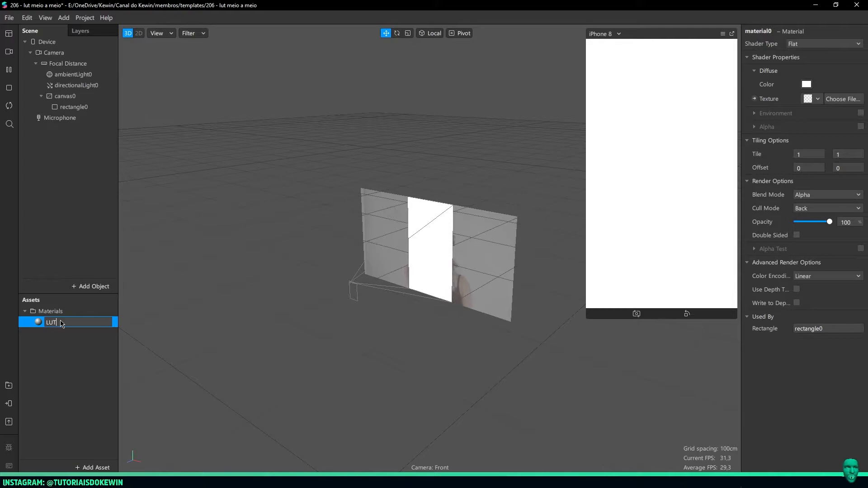
pyautogui.press('Return')
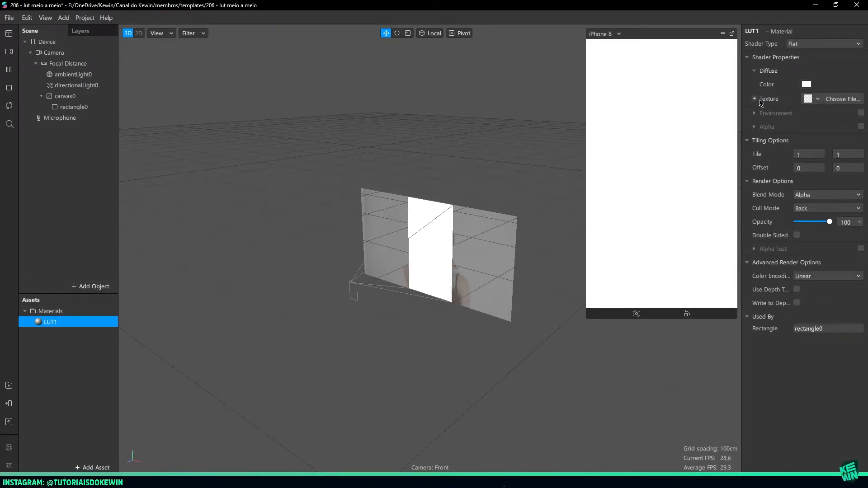
# Create a patch for LUT1's diffuse texture and add an SDF Rectangle patch in an enlarged Patch Editor
pyautogui.click(754, 99)
pyautogui.moveTo(401, 340); pyautogui.dragTo(399, 195)
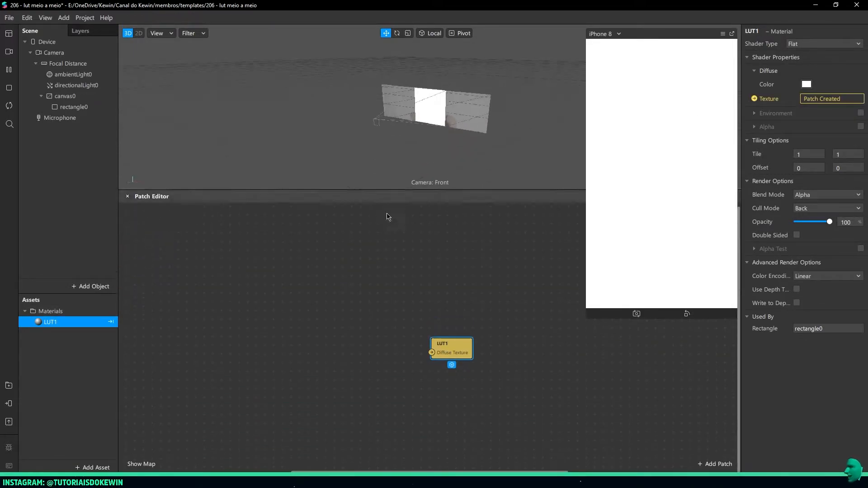
pyautogui.rightClick(265, 343)
pyautogui.write('sdf re')
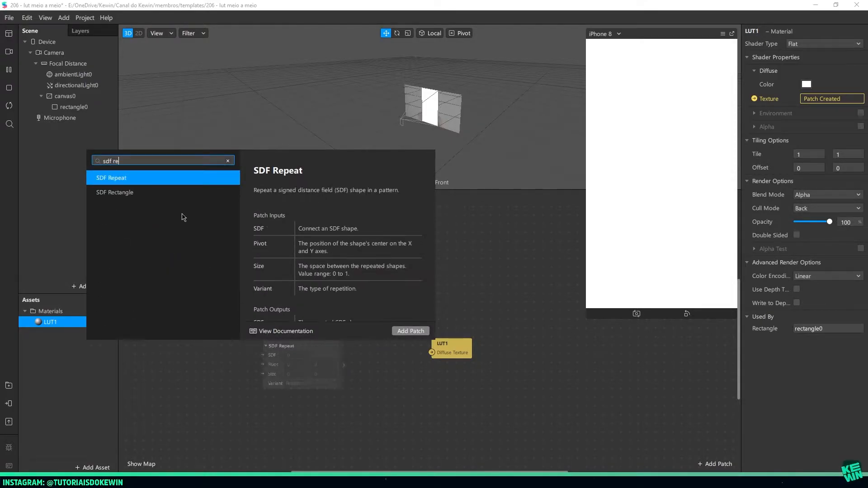
pyautogui.doubleClick(156, 193)
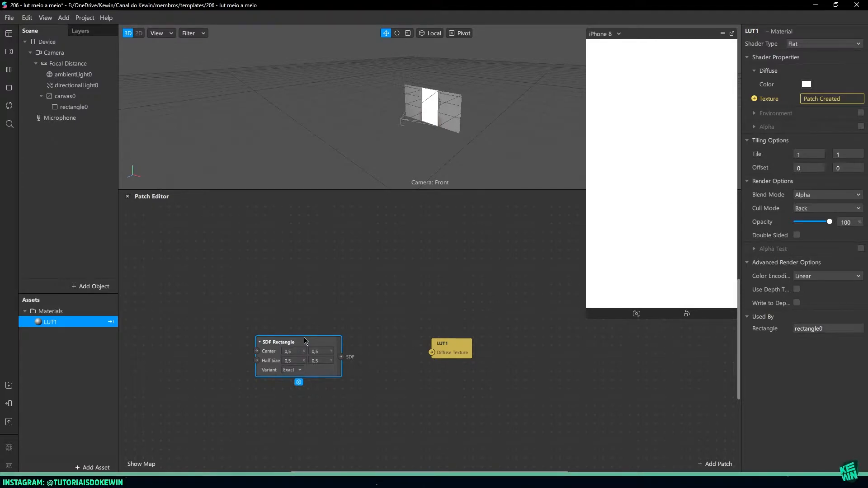
# Move the LUT1 patch farther from the SDF Rectangle and connect the SDF output to Diffuse Texture
pyautogui.click(361, 353)
pyautogui.moveTo(459, 354); pyautogui.dragTo(545, 343)
pyautogui.click(388, 339)
pyautogui.moveTo(341, 357); pyautogui.dragTo(517, 342)
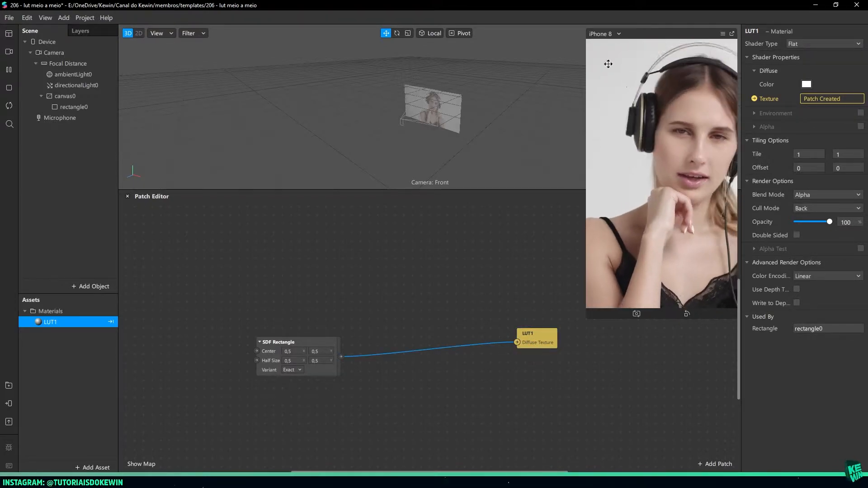
# Insert a Step patch between the SDF Rectangle and LUT1's Diffuse Texture, and align it with the SDF Rectangle
pyautogui.moveTo(341, 356); pyautogui.dragTo(408, 358)
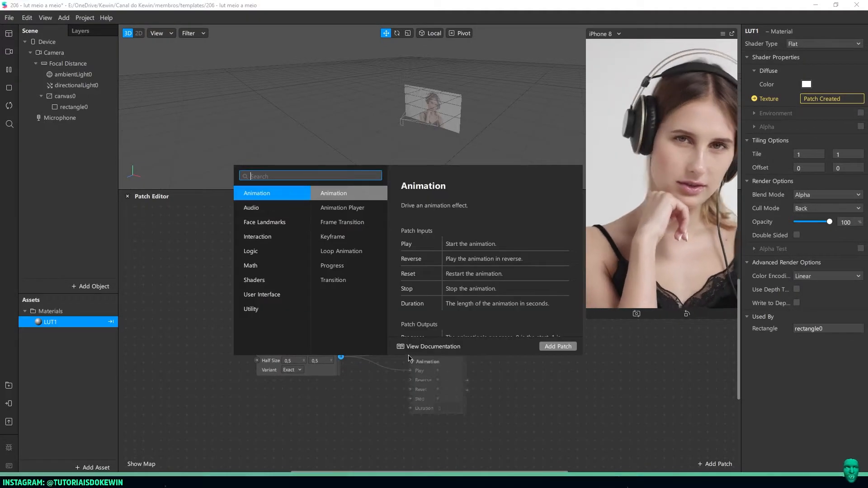
pyautogui.write('step')
pyautogui.press('Return')
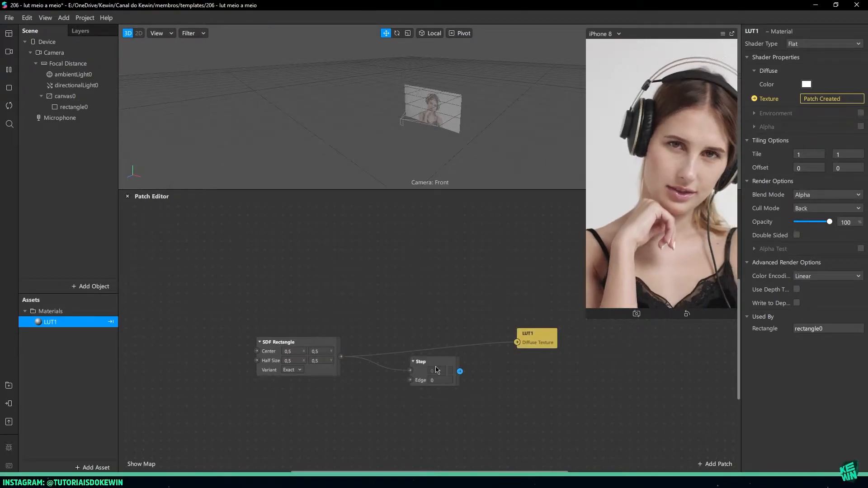
pyautogui.moveTo(459, 371); pyautogui.dragTo(542, 334)
pyautogui.moveTo(431, 361); pyautogui.dragTo(431, 342)
# Move the SDF Rectangle patch closer to the Step patch and set its Center X to 0
pyautogui.moveTo(295, 353); pyautogui.dragTo(321, 353)
pyautogui.click(320, 353)
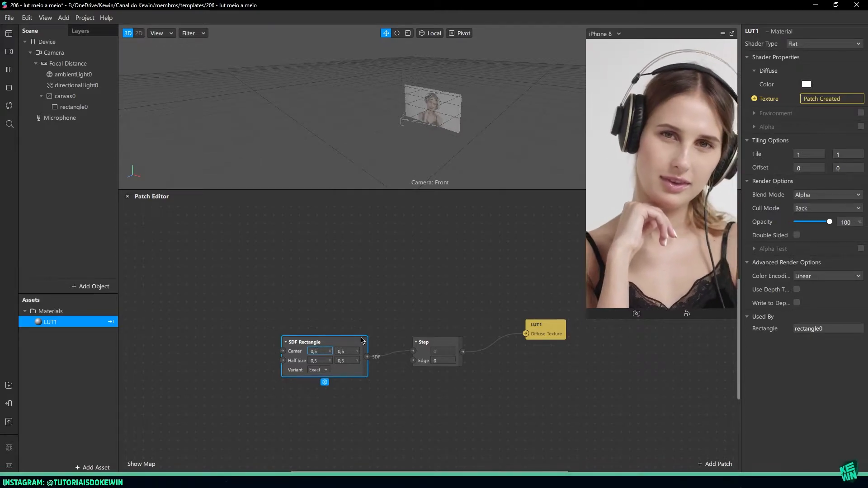
pyautogui.press('BackSpace')
pyautogui.press('BackSpace')
pyautogui.press('Return')
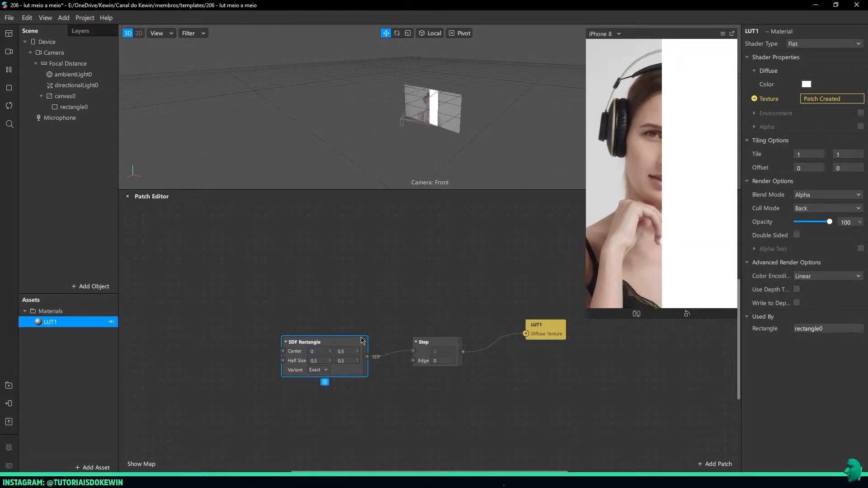
# Try 1 and 0,1 as the SDF Rectangle's Half Size X, and return it to 0,5
pyautogui.click(315, 360)
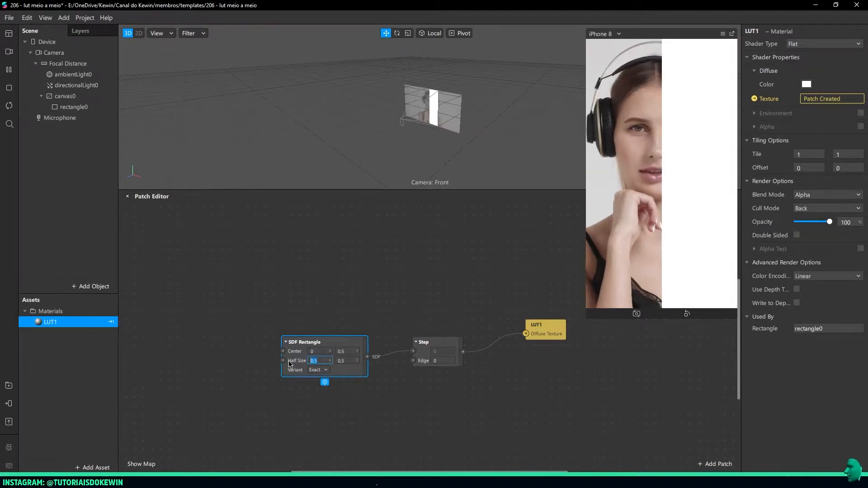
pyautogui.write('1')
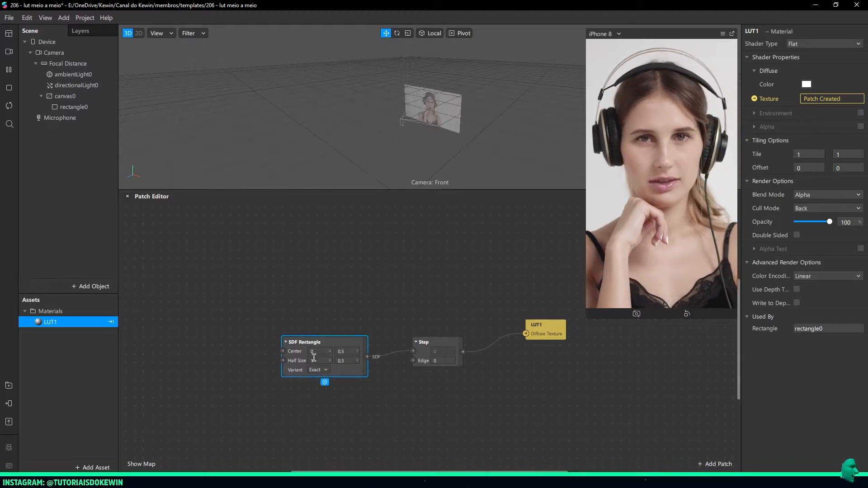
pyautogui.press('BackSpace')
pyautogui.write('0,1')
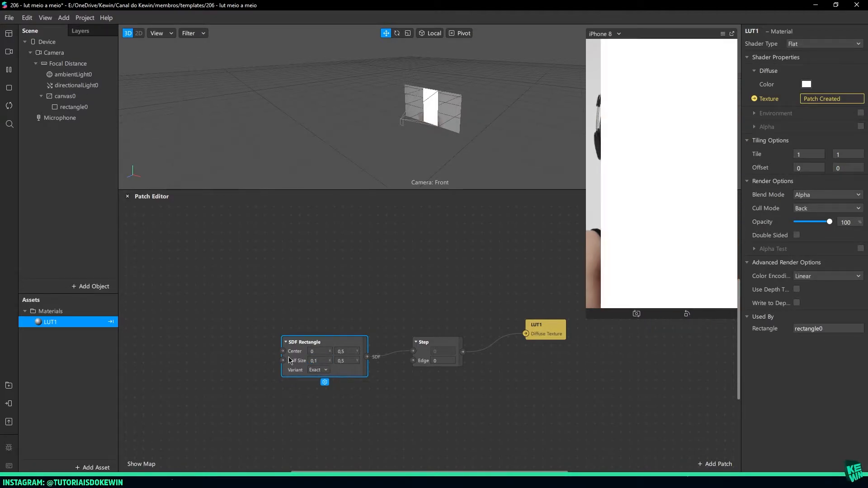
pyautogui.moveTo(319, 360); pyautogui.dragTo(293, 364)
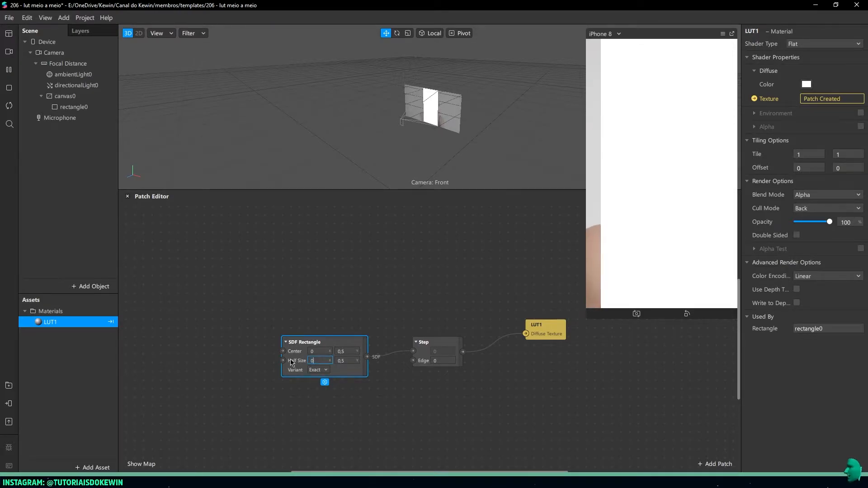
pyautogui.press('Return')
pyautogui.click(363, 244)
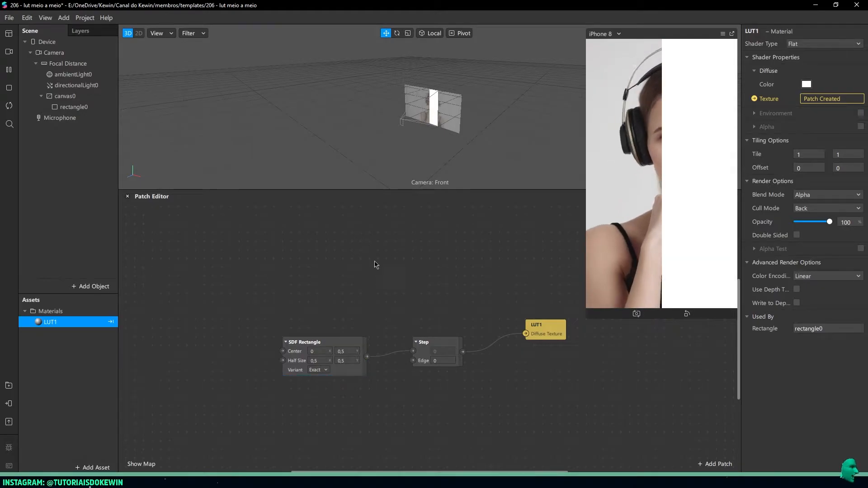
# Add a Screen Pan patch in free space ahead of the SDF Rectangle patch
pyautogui.moveTo(327, 273); pyautogui.dragTo(431, 251, button='middle')
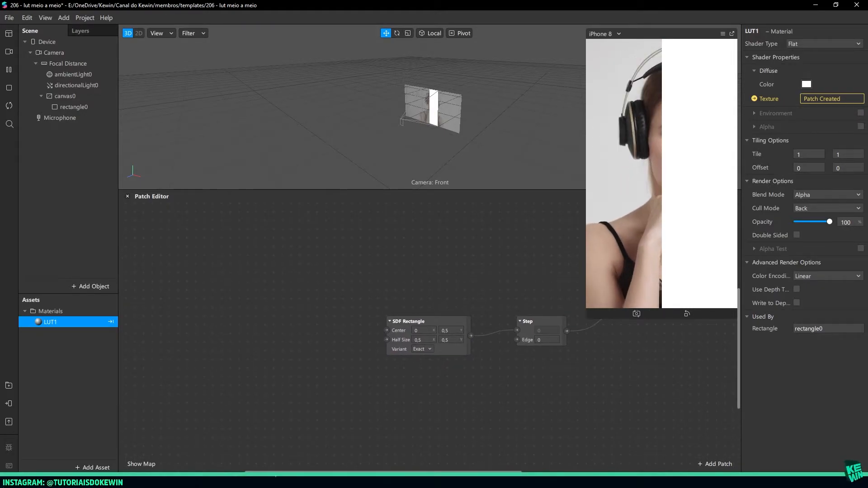
pyautogui.moveTo(159, 480)
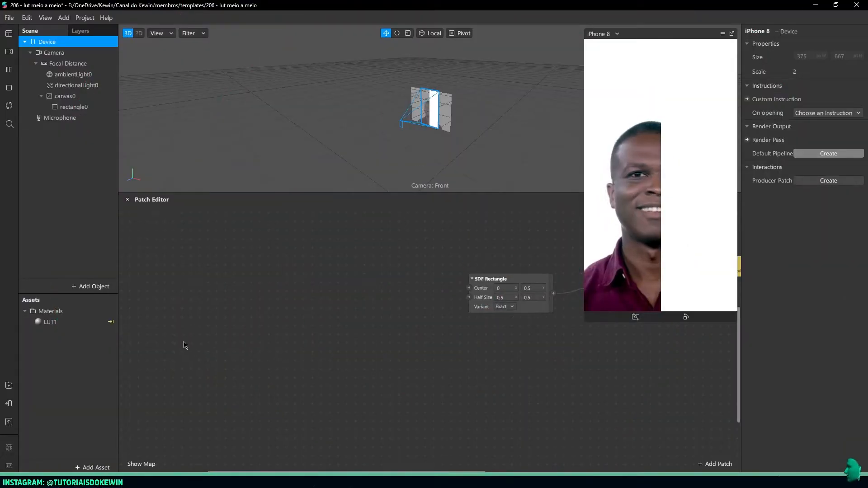
pyautogui.rightClick(184, 344)
pyautogui.write('screen')
pyautogui.press('Return')
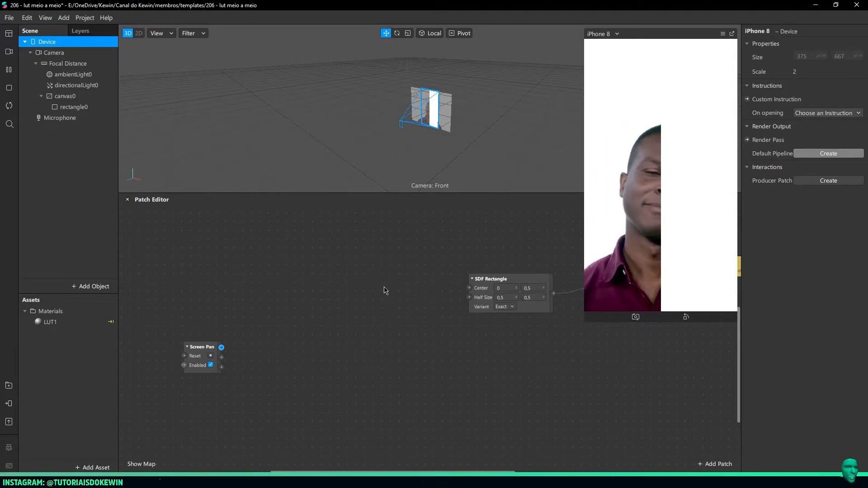
# Add a Value patch connected to the Screen Pan patch's last output
pyautogui.moveTo(196, 351); pyautogui.dragTo(231, 358)
pyautogui.click(180, 367)
pyautogui.write('value')
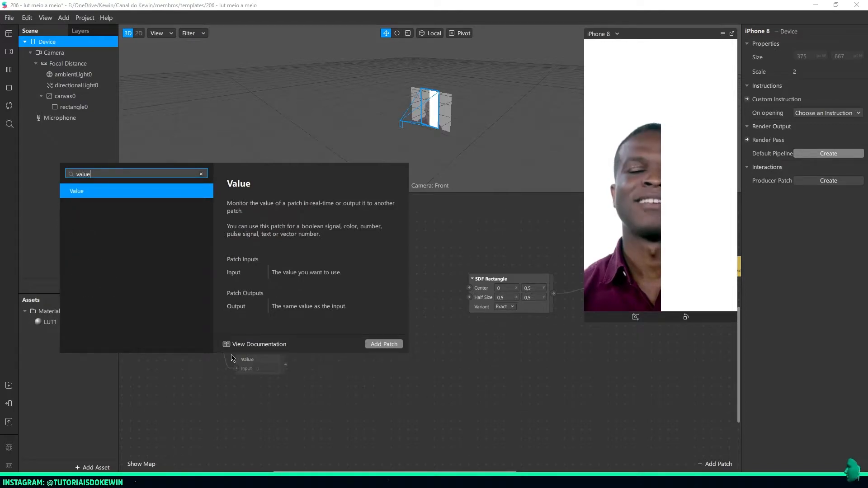
pyautogui.press('Return')
pyautogui.click(274, 362)
pyautogui.click(267, 381)
pyautogui.click(291, 437)
# Pan across the simulated phone screen and examine the touch coordinates in the Value patch
pyautogui.moveTo(684, 273); pyautogui.dragTo(695, 273)
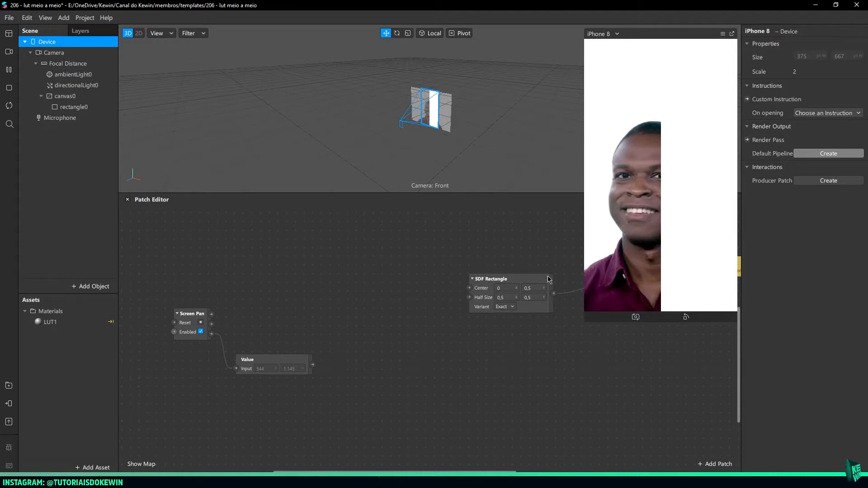
pyautogui.click(504, 297)
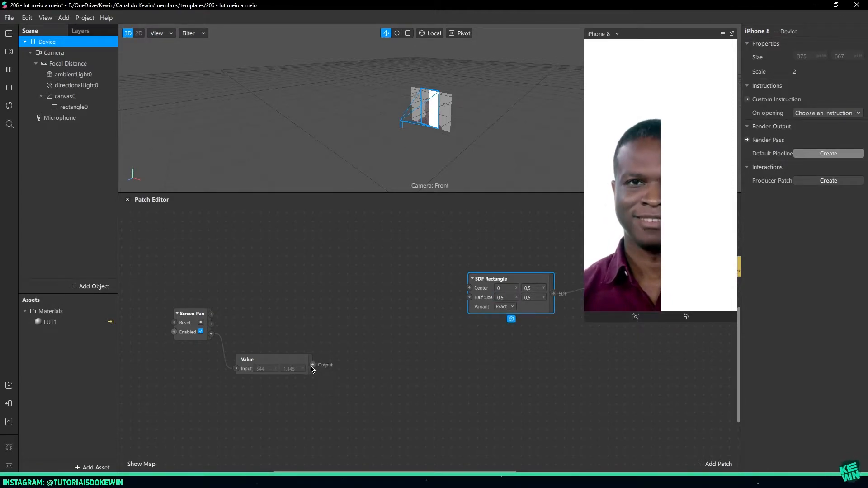
pyautogui.click(371, 285)
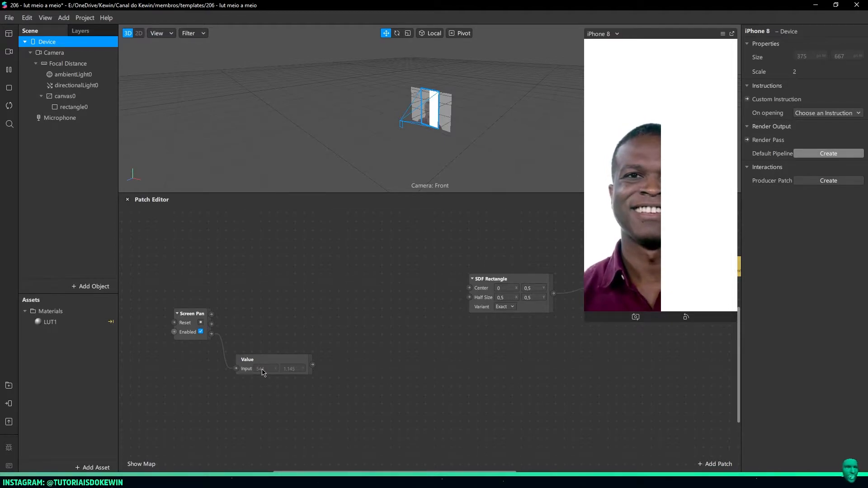
pyautogui.moveTo(263, 371); pyautogui.dragTo(270, 372)
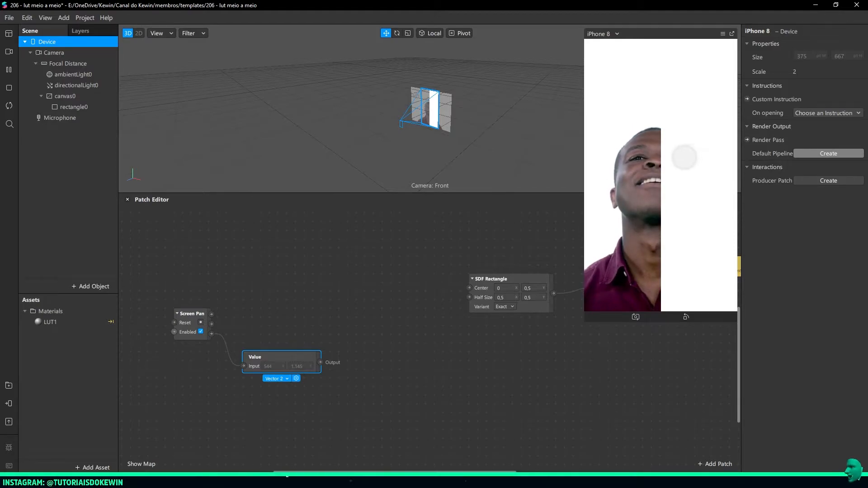
# Add the Device to the Patch Editor and compare its Screen Size with the coordinates while panning the simulated screen
pyautogui.moveTo(45, 43); pyautogui.dragTo(218, 235)
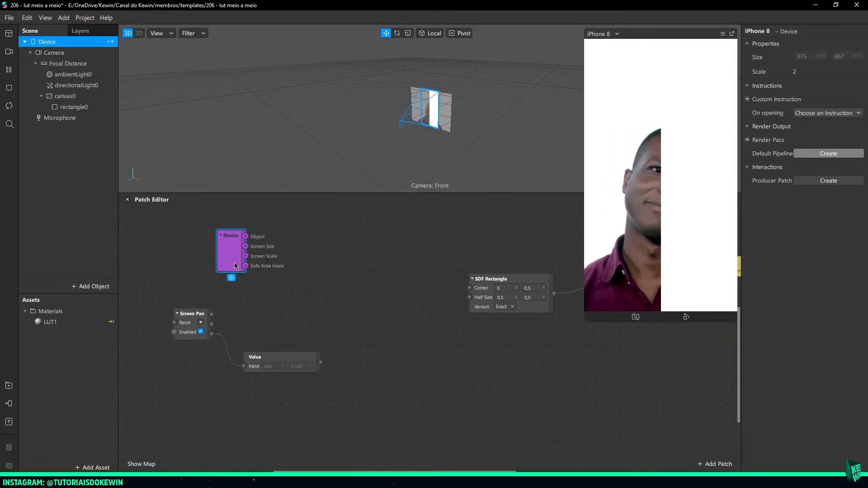
pyautogui.moveTo(247, 250)
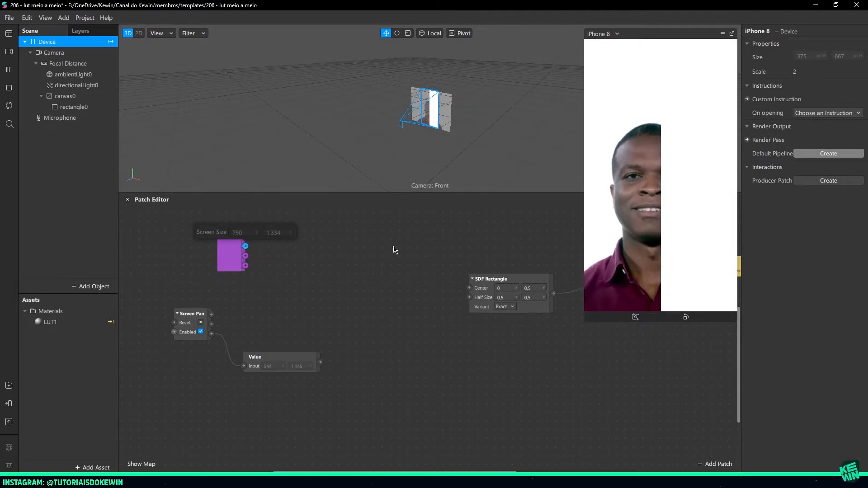
pyautogui.moveTo(682, 259); pyautogui.dragTo(736, 259)
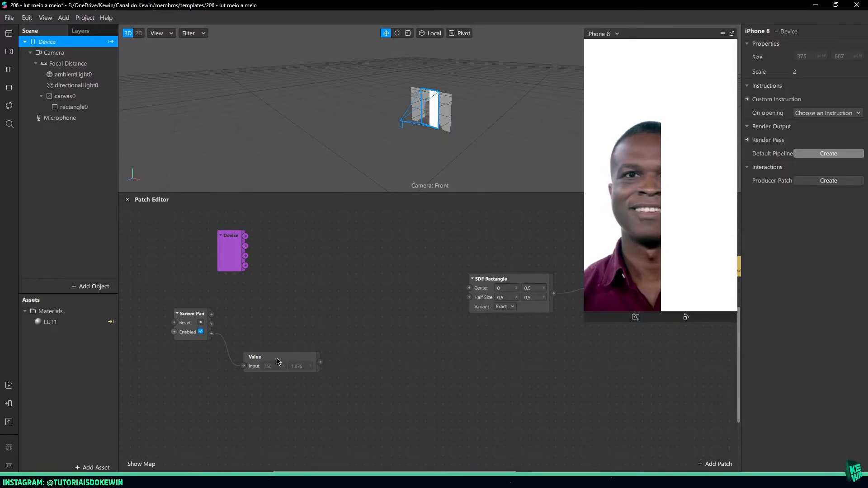
# Delete the Value patch and connect an Unpack patch to the Screen Pan's last output instead
pyautogui.moveTo(284, 362); pyautogui.dragTo(256, 388)
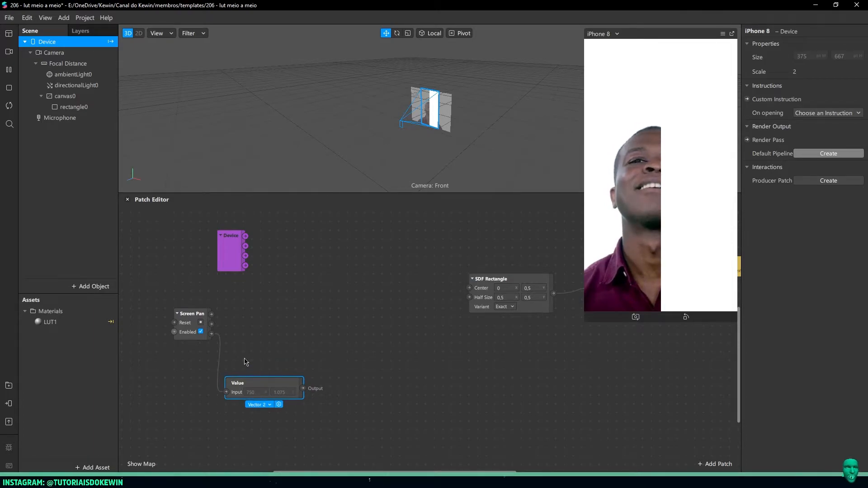
pyautogui.press('Delete')
pyautogui.moveTo(210, 337); pyautogui.dragTo(244, 359)
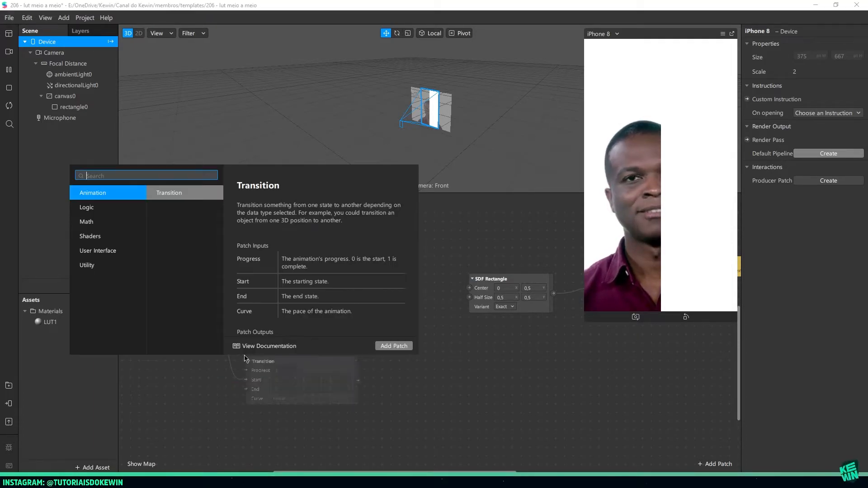
pyautogui.write('unpack')
pyautogui.press('Return')
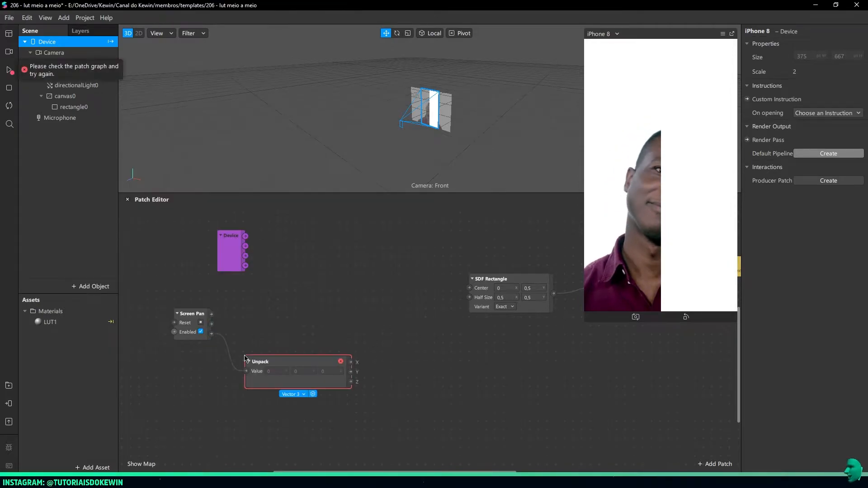
# Set the Screen Pan's Unpack patch to Vector 2 and move it closer to the Screen Pan patch
pyautogui.click(291, 394)
pyautogui.click(293, 404)
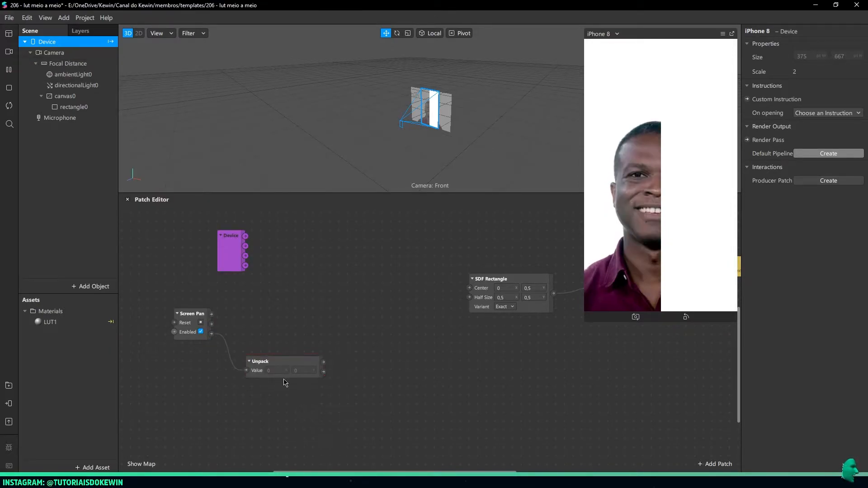
pyautogui.moveTo(271, 366); pyautogui.dragTo(260, 361)
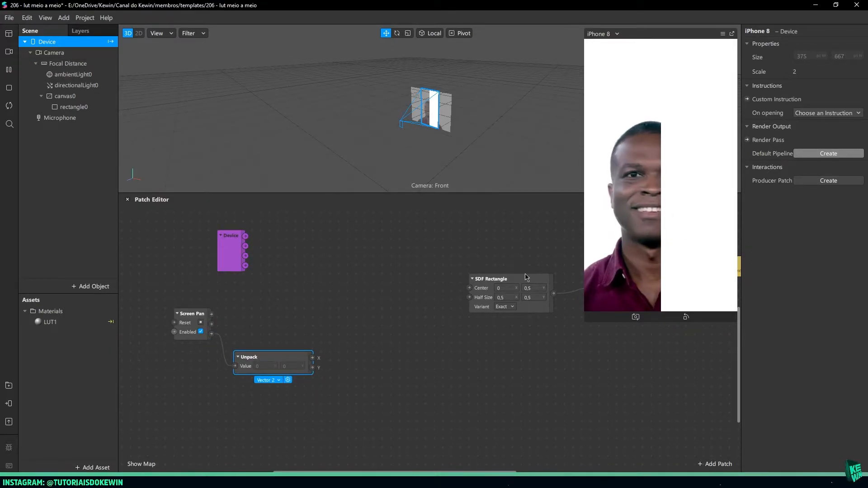
# Add a Progress patch fed by the Unpack's X output, and a Transition patch fed by the Progress output
pyautogui.moveTo(315, 360); pyautogui.dragTo(331, 325)
pyautogui.write('progress')
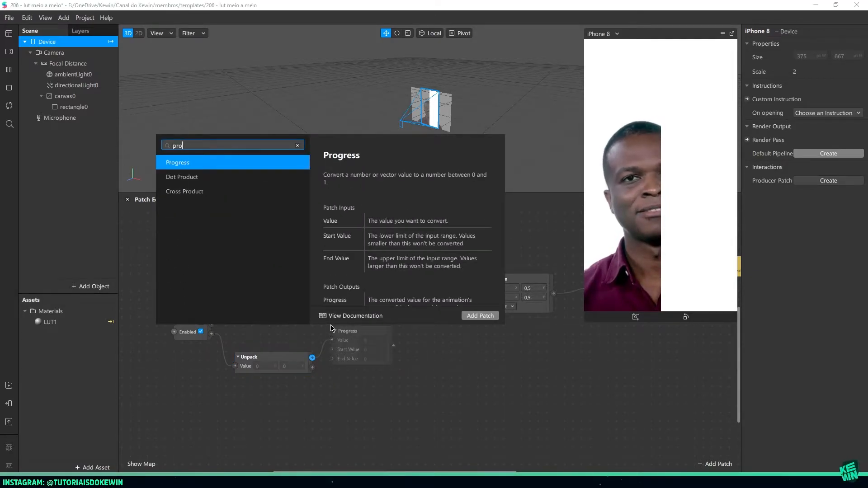
pyautogui.press('Return')
pyautogui.moveTo(374, 346); pyautogui.dragTo(440, 346)
pyautogui.write('trans')
pyautogui.press('Return')
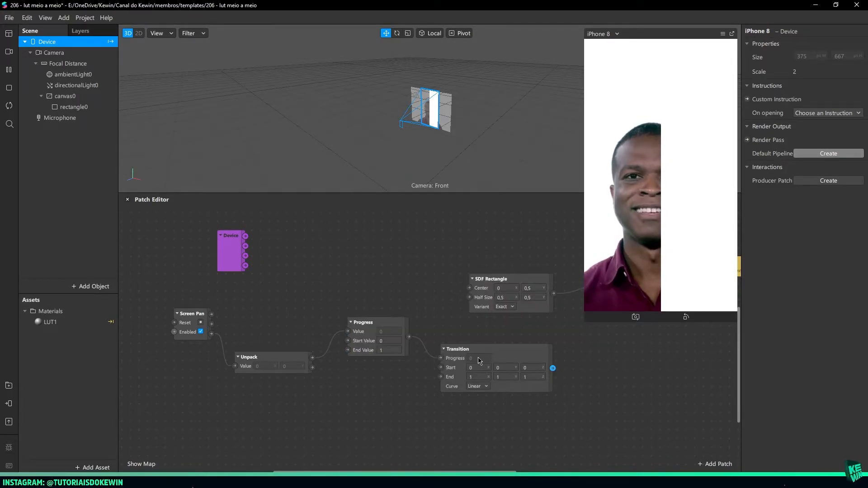
# Unpack the Device's Screen Size as a Vector 2 and connect its X output to the Progress patch's End Value
pyautogui.click(379, 341)
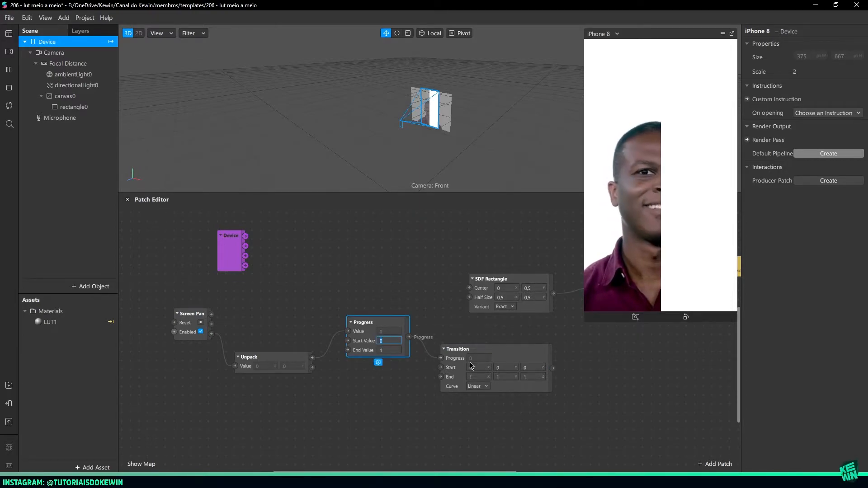
pyautogui.click(380, 349)
pyautogui.click(364, 348)
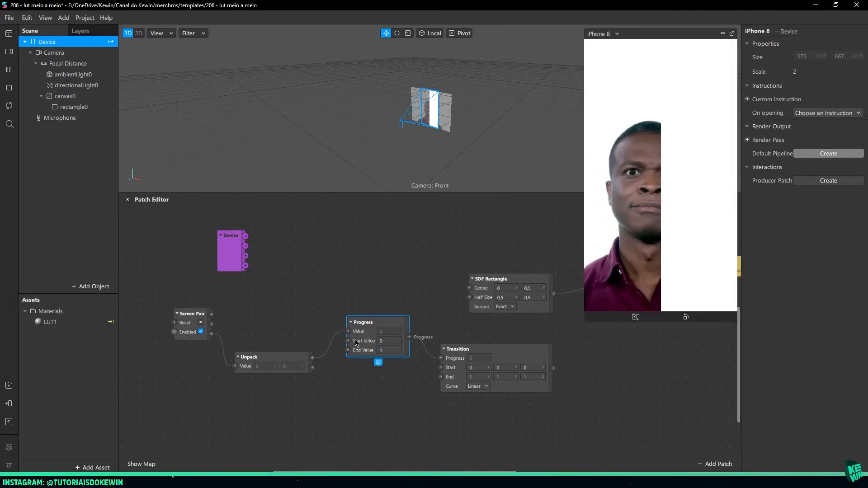
pyautogui.moveTo(585, 287); pyautogui.dragTo(584, 286)
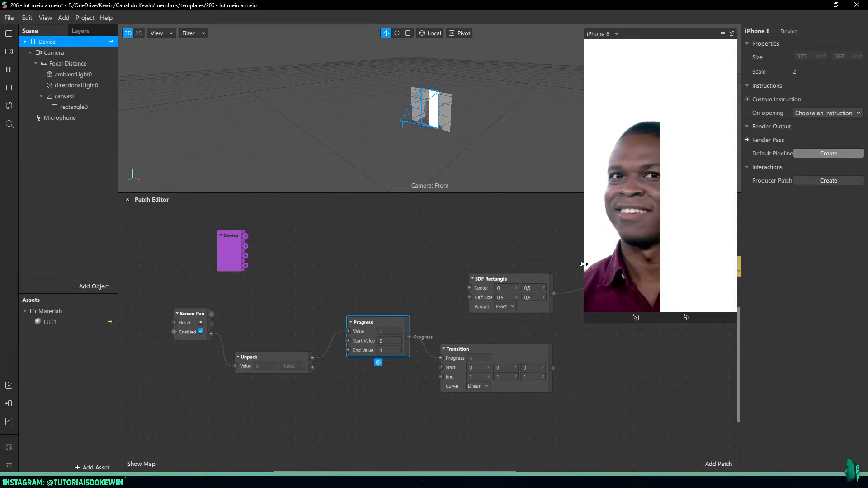
pyautogui.click(390, 350)
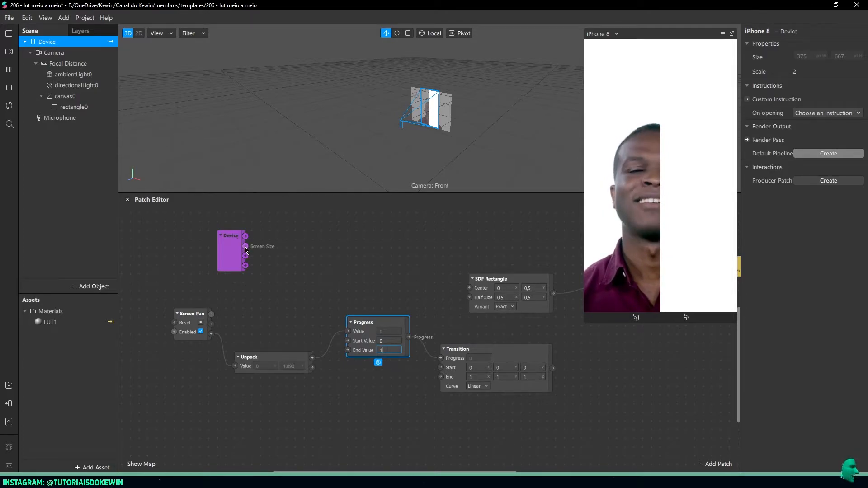
pyautogui.moveTo(229, 247); pyautogui.dragTo(258, 261)
pyautogui.write('unp')
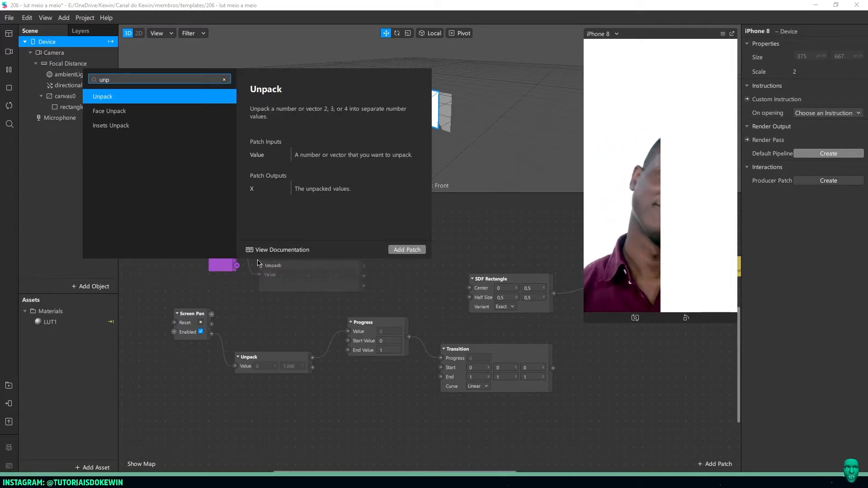
pyautogui.press('Return')
pyautogui.click(305, 297)
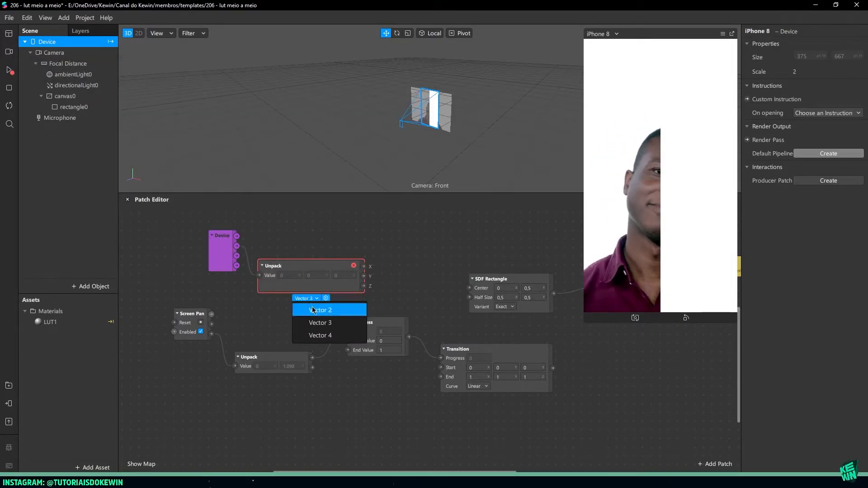
pyautogui.click(312, 310)
pyautogui.moveTo(337, 266); pyautogui.dragTo(348, 351)
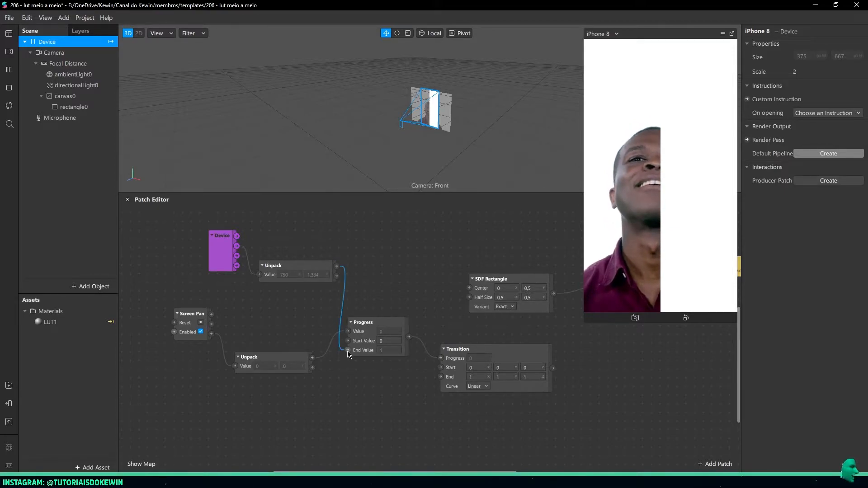
# Try driving the SDF Rectangle's Half Size directly from the Progress patch while panning across the simulated screen
pyautogui.moveTo(602, 271); pyautogui.dragTo(662, 274)
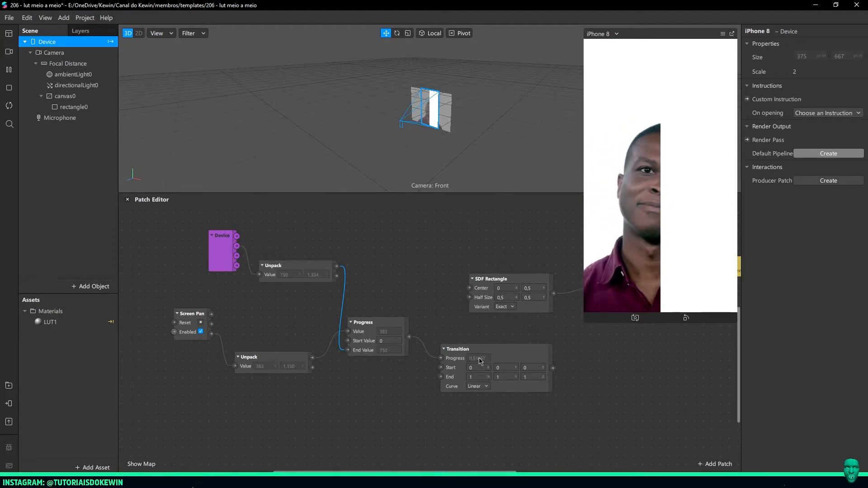
pyautogui.moveTo(692, 286); pyautogui.dragTo(740, 274)
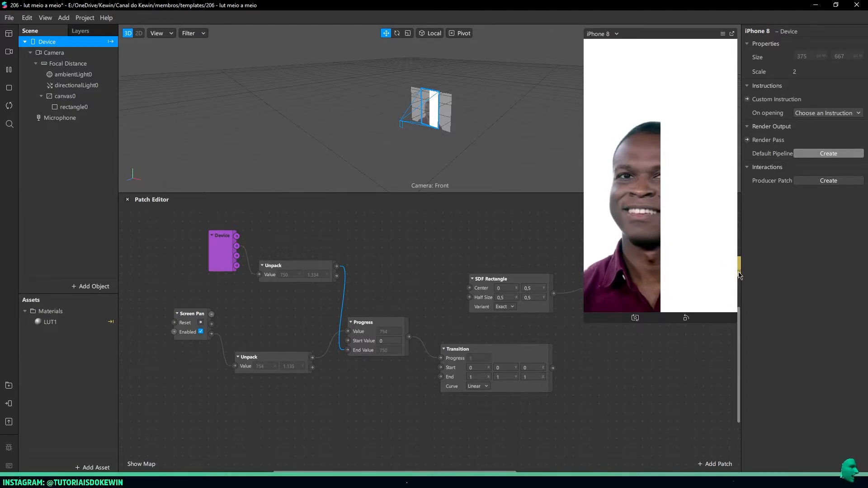
pyautogui.moveTo(465, 348); pyautogui.dragTo(477, 366)
pyautogui.moveTo(409, 337); pyautogui.dragTo(469, 297)
pyautogui.moveTo(619, 265); pyautogui.dragTo(630, 284)
# Connect the Transition's output to the SDF Rectangle's Half Size and set the Transition to Vector 2
pyautogui.moveTo(563, 384); pyautogui.dragTo(469, 297)
pyautogui.click(524, 370)
pyautogui.click(505, 413)
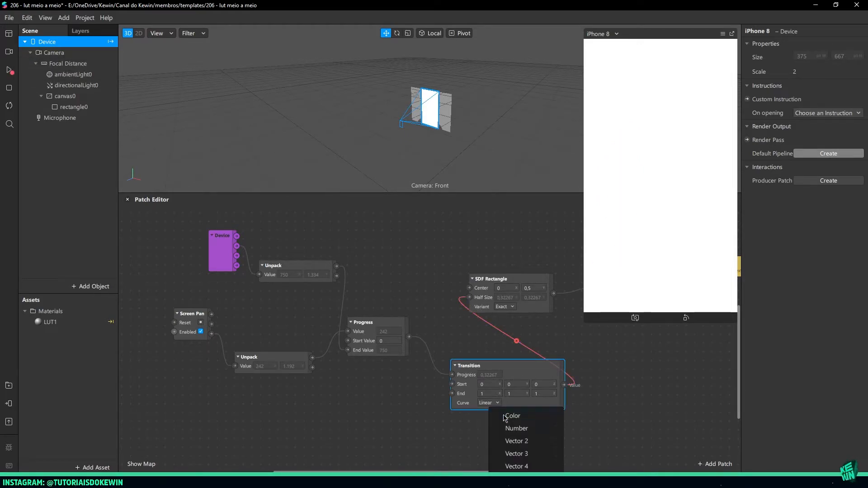
pyautogui.click(517, 441)
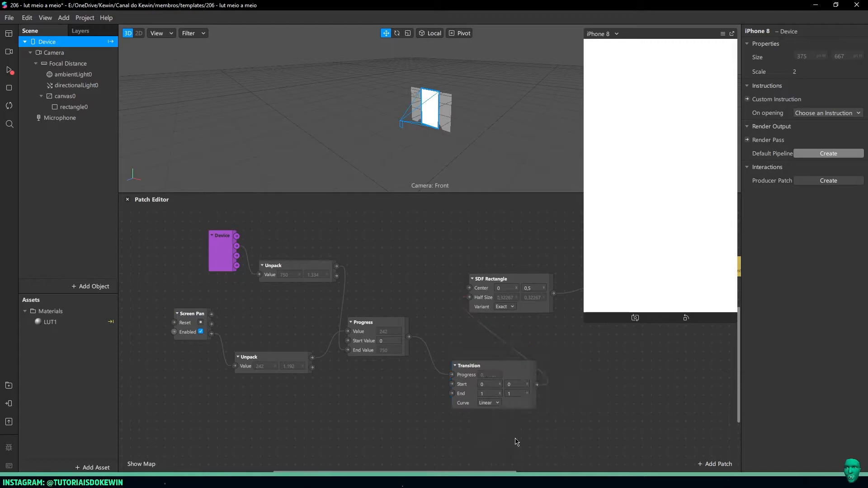
# Set the Transition's second Start value to 1 and the SDF Rectangle's second Center value to 0, testing by panning the simulated screen
pyautogui.click(515, 383)
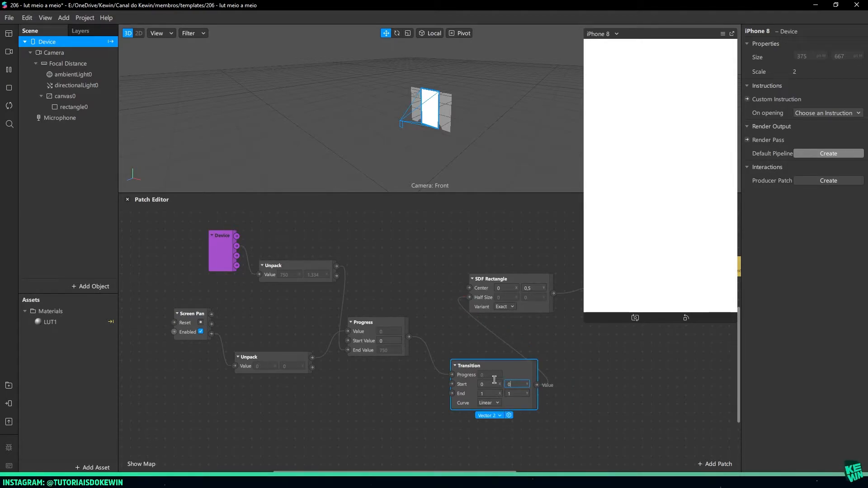
pyautogui.write('1')
pyautogui.press('Return')
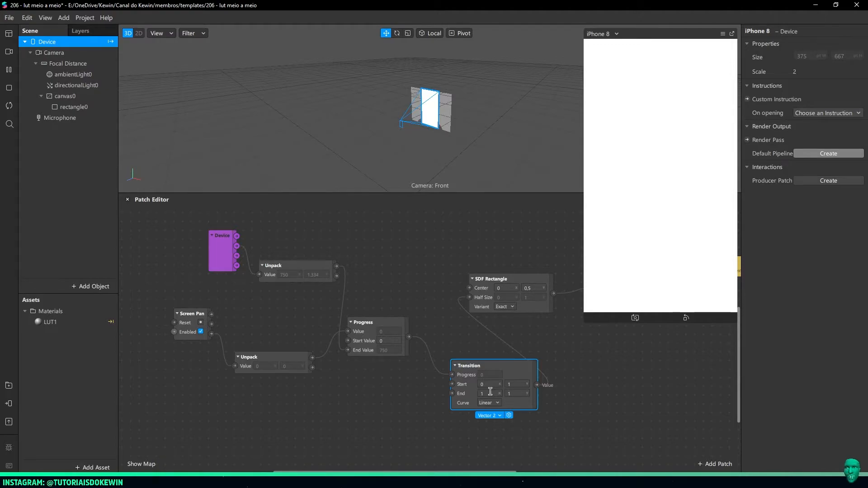
pyautogui.moveTo(592, 251); pyautogui.dragTo(654, 251)
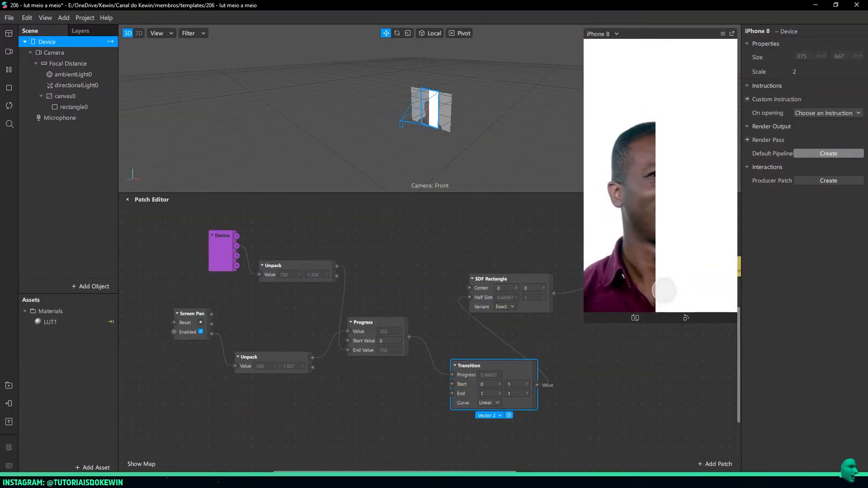
pyautogui.moveTo(627, 247); pyautogui.dragTo(591, 260)
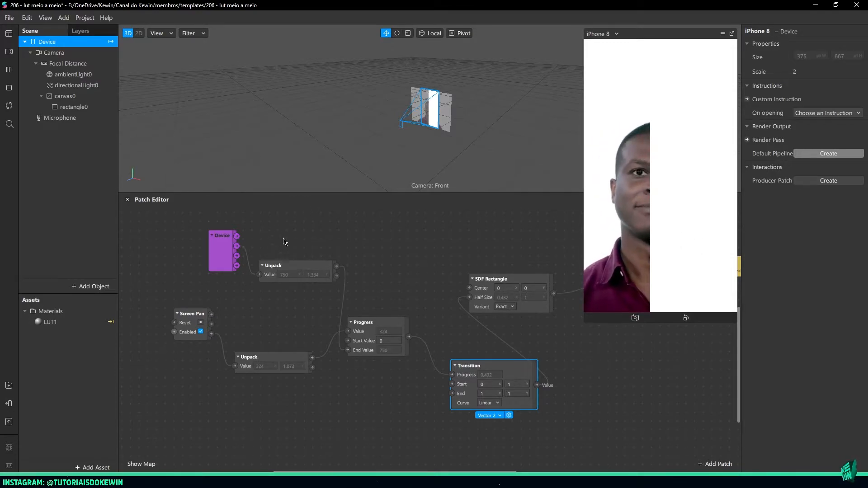
# Rearrange the patches so the SDF Rectangle sits after the Transition and the Screen Pan lines up with its Unpack
pyautogui.moveTo(281, 235); pyautogui.dragTo(389, 235, button='middle')
pyautogui.moveTo(266, 231); pyautogui.dragTo(459, 341)
pyautogui.click(459, 273)
pyautogui.scroll(1, 450, 272)
pyautogui.scroll(2, 452, 269)
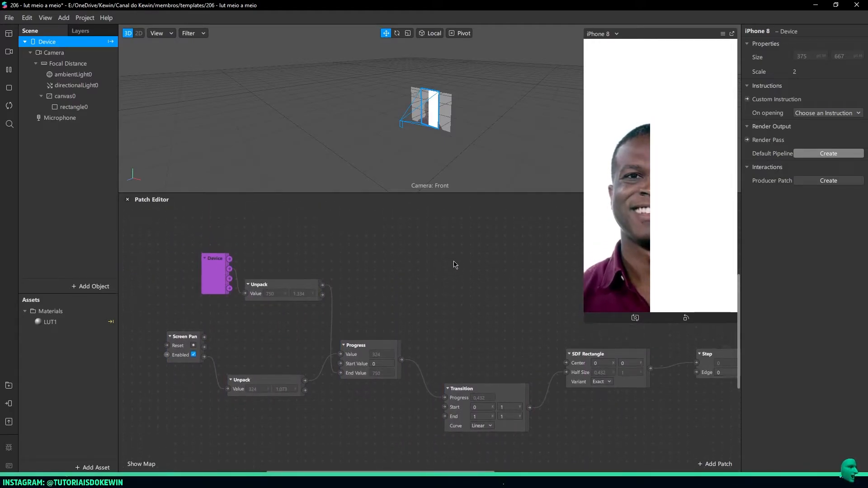
pyautogui.keyDown('ctrl'); pyautogui.scroll(-2, 456, 264); pyautogui.keyUp('ctrl')
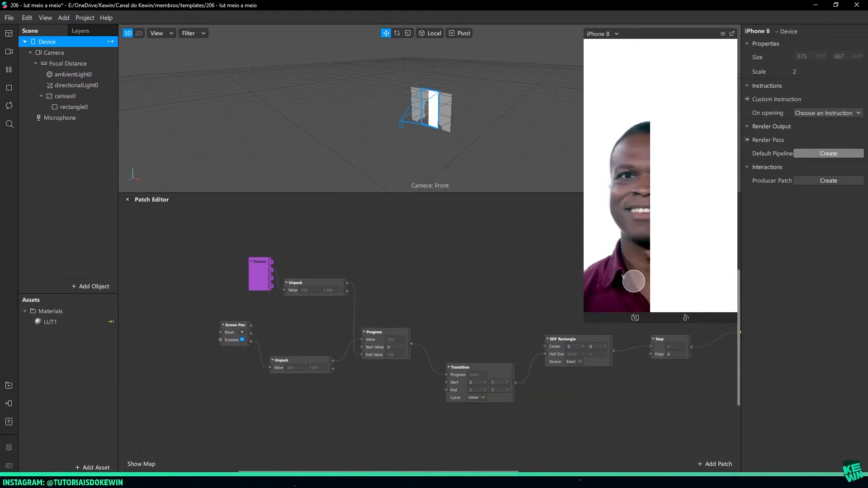
pyautogui.moveTo(237, 334); pyautogui.dragTo(225, 367)
pyautogui.click(254, 330)
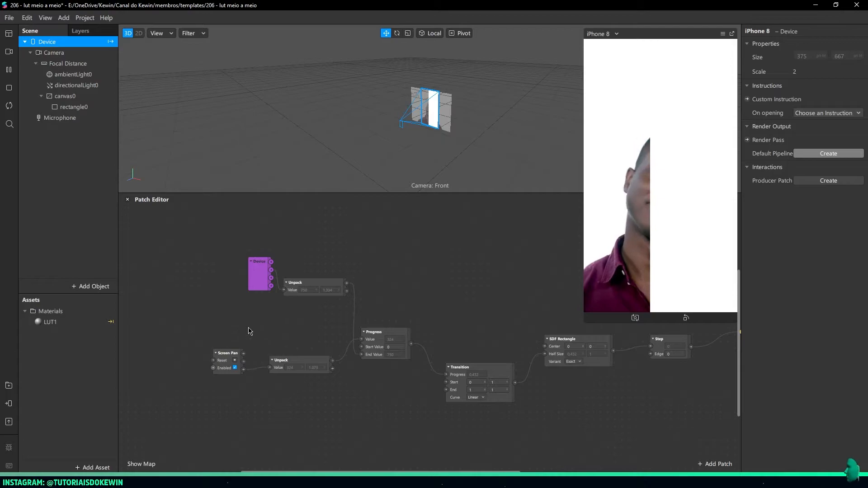
# Try controlling the Screen Pan's Enabled input with a Screen Tap patch through a Switch
pyautogui.moveTo(243, 333); pyautogui.dragTo(338, 329)
pyautogui.rightClick(279, 299)
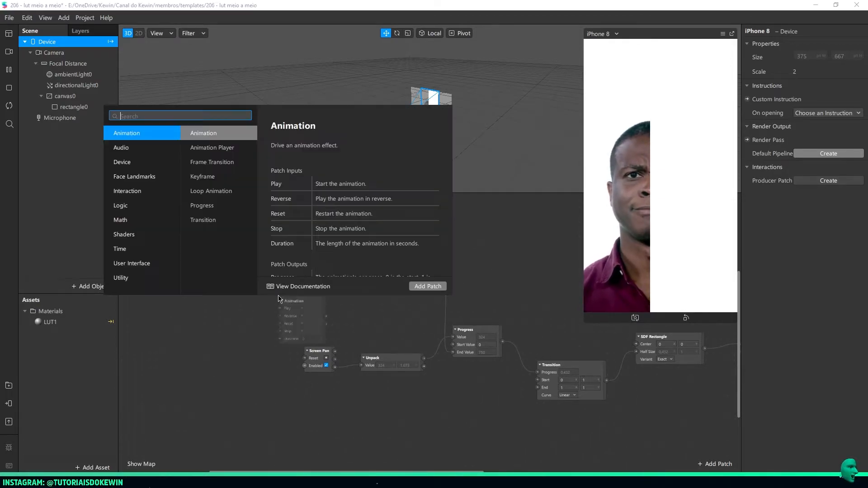
pyautogui.write('scree')
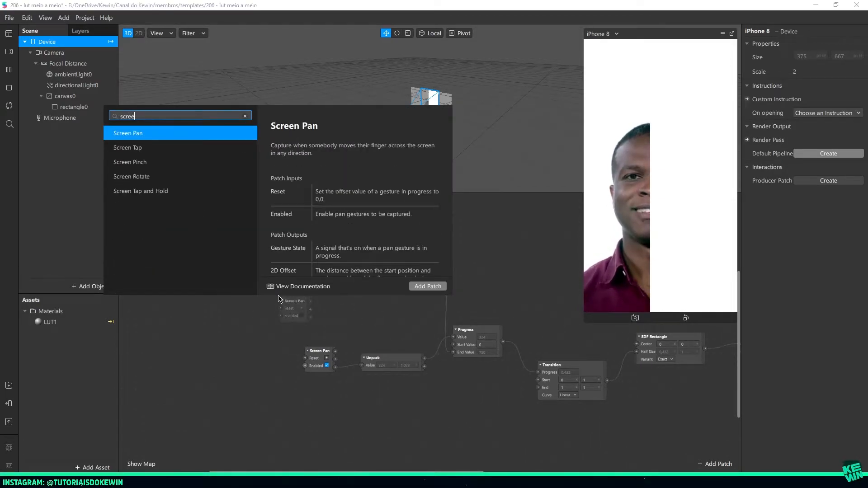
pyautogui.press('Down')
pyautogui.press('Return')
pyautogui.moveTo(289, 310); pyautogui.dragTo(304, 366)
pyautogui.moveTo(265, 292); pyautogui.dragTo(270, 344)
pyautogui.click(348, 330)
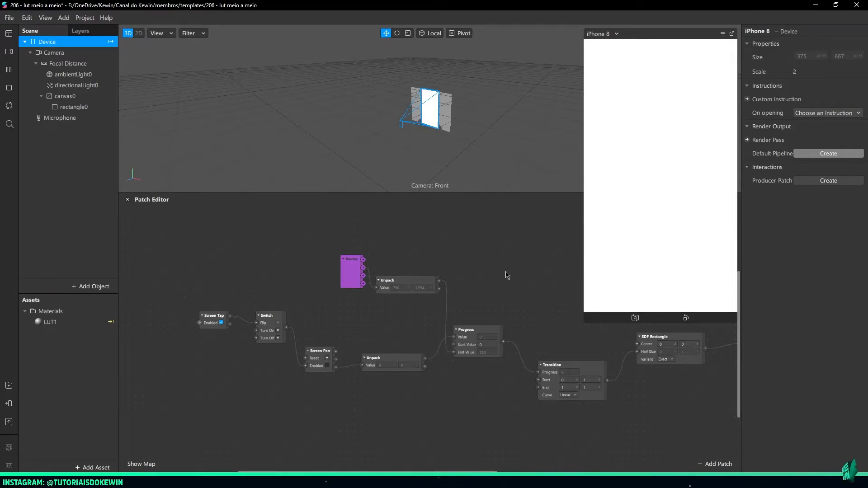
# Add a Screen Tap and Hold patch and connect its Gesture State to the Screen Pan's Enabled input
pyautogui.rightClick(202, 291)
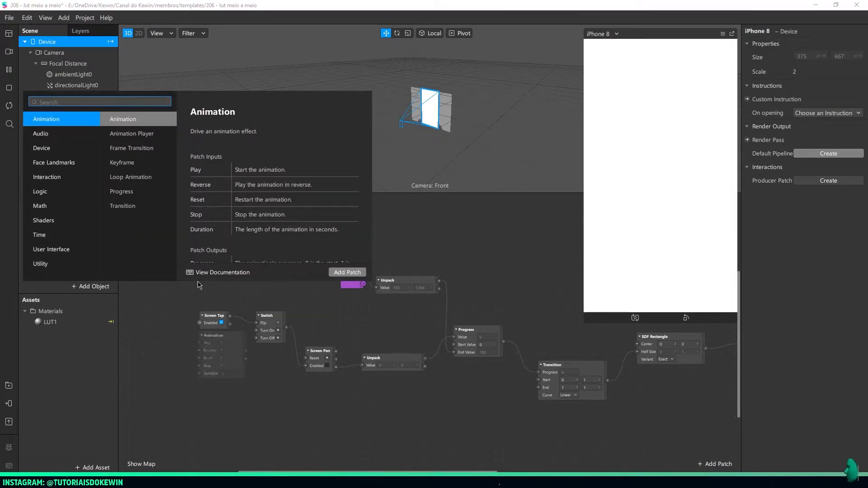
pyautogui.write('screen')
pyautogui.press('Down')
pyautogui.press('Down')
pyautogui.press('Down')
pyautogui.press('Down')
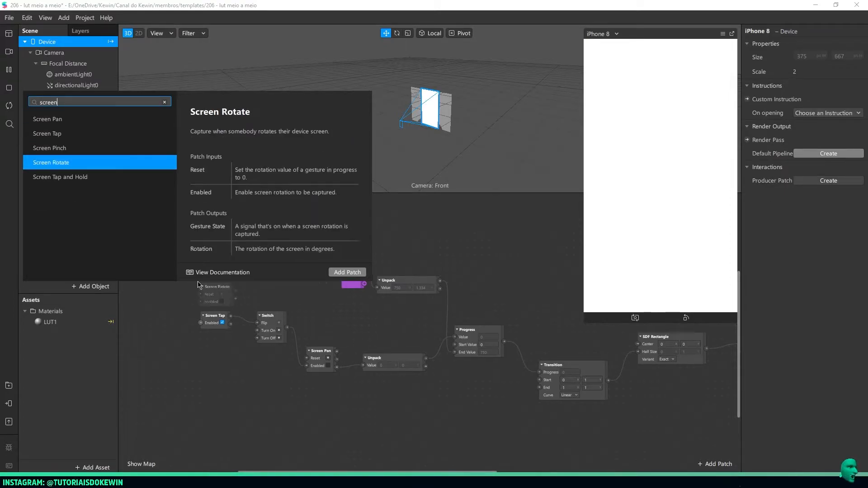
pyautogui.press('Return')
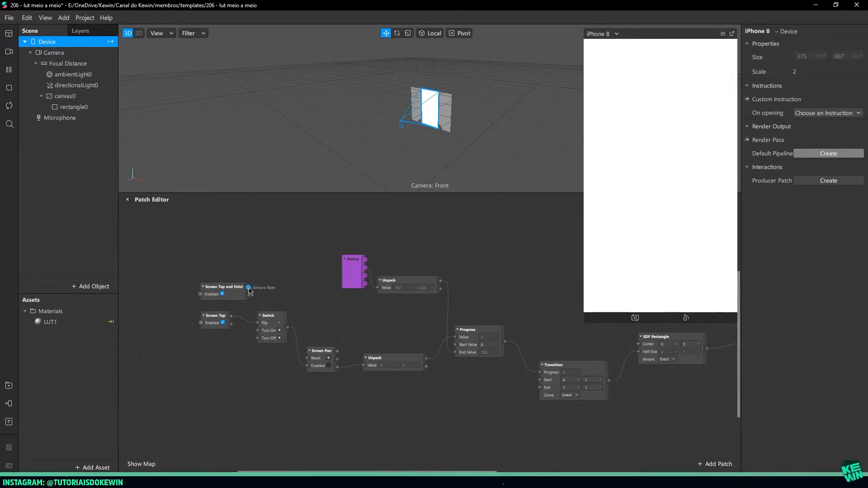
pyautogui.moveTo(307, 367); pyautogui.dragTo(306, 367)
# Delete the Screen Tap and Switch patches and move Screen Tap and Hold beside the Screen Pan
pyautogui.moveTo(263, 317); pyautogui.dragTo(201, 321)
pyautogui.press('Delete')
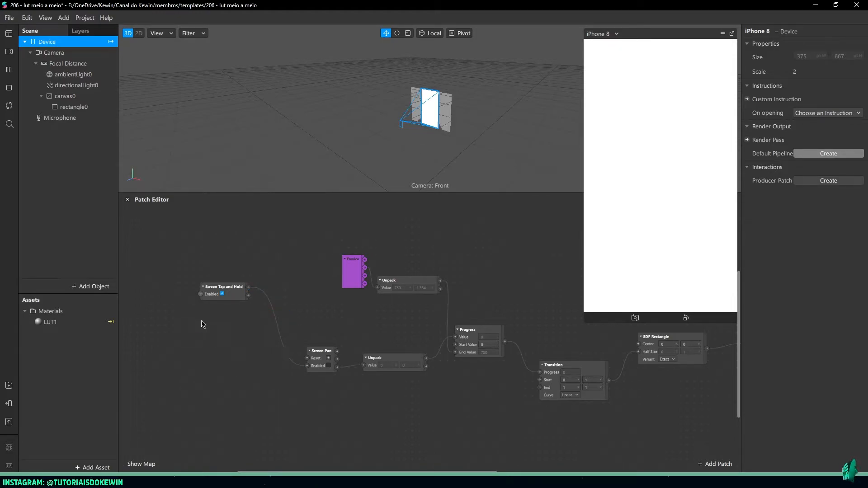
pyautogui.moveTo(231, 296); pyautogui.dragTo(246, 371)
# Add an Option Picker between Progress and Transition and connect the Progress output to its second option
pyautogui.moveTo(452, 410); pyautogui.dragTo(333, 364, button='middle')
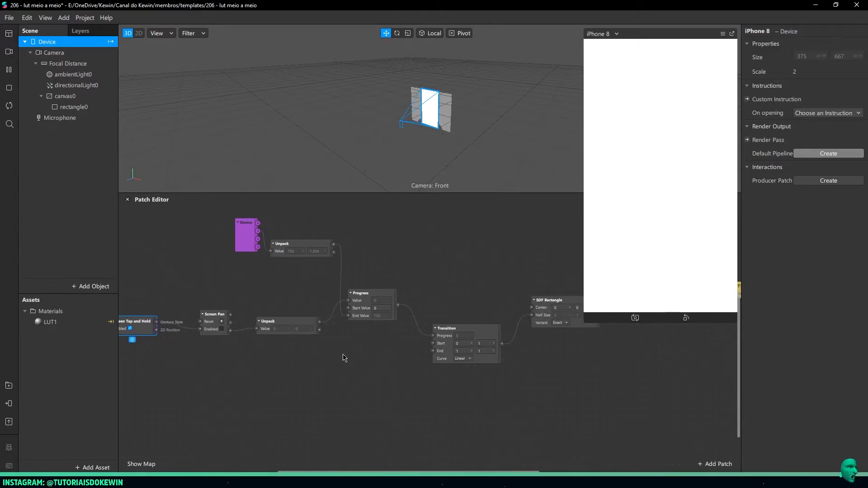
pyautogui.moveTo(490, 333); pyautogui.dragTo(496, 369)
pyautogui.rightClick(377, 363)
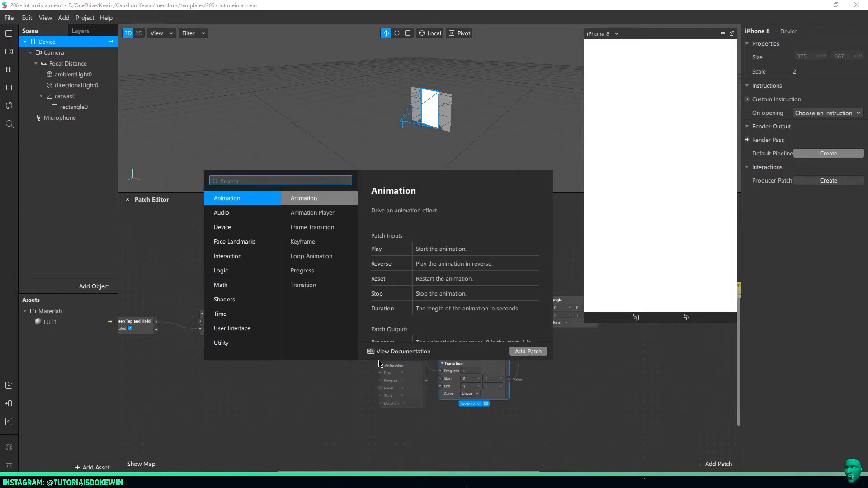
pyautogui.write('option')
pyautogui.press('Return')
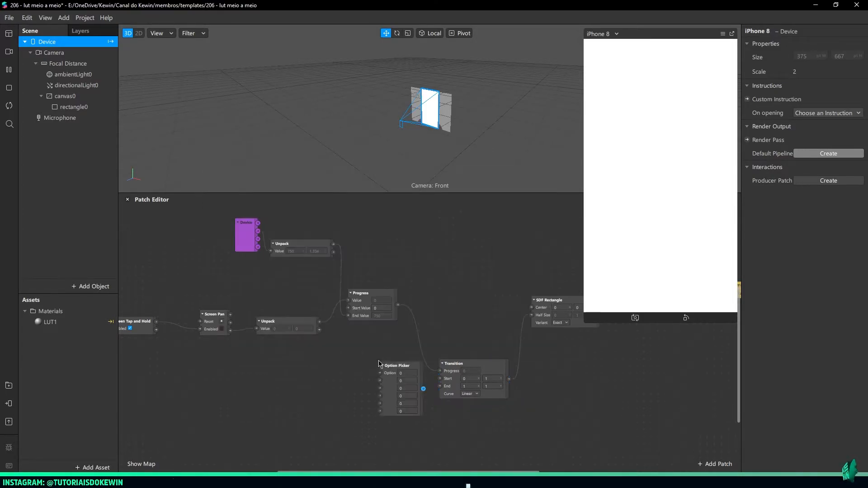
pyautogui.click(390, 363)
pyautogui.moveTo(390, 362); pyautogui.dragTo(370, 372)
pyautogui.click(392, 328)
pyautogui.click(379, 378)
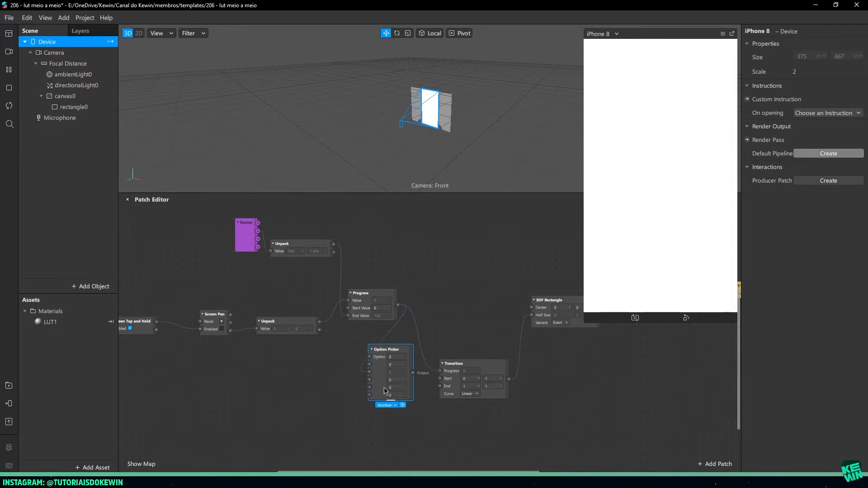
# Trim the Option Picker to two options with the first at 0.5, and connect its output to the Transition's Progress
pyautogui.moveTo(389, 406); pyautogui.dragTo(391, 382)
pyautogui.click(404, 364)
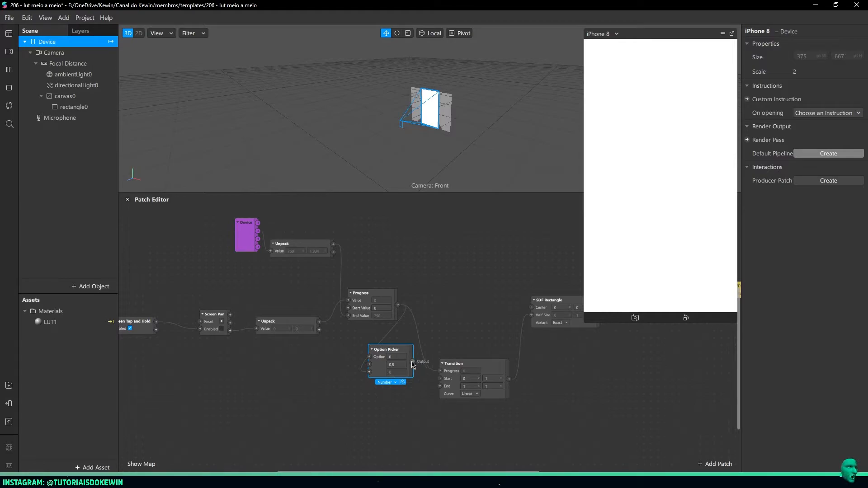
pyautogui.moveTo(413, 362); pyautogui.dragTo(440, 371)
pyautogui.moveTo(400, 350); pyautogui.dragTo(407, 342)
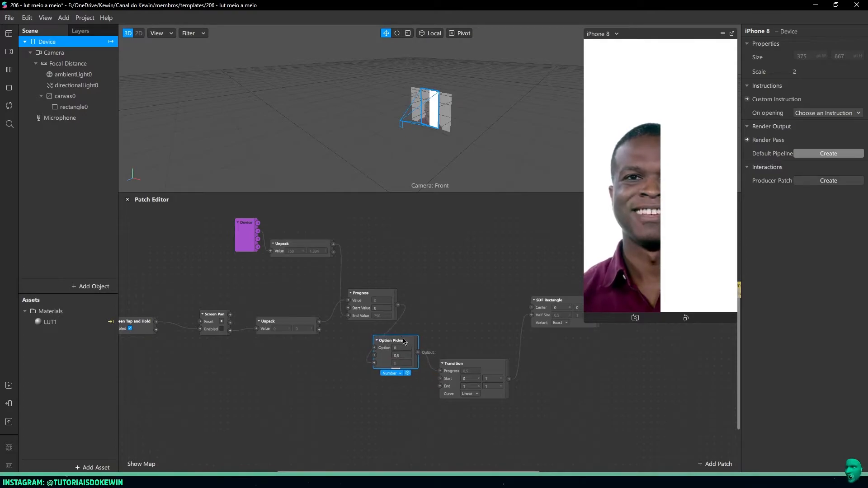
# Add an If Then Else patch with Then set to 1 and connect its output to the Option Picker's Option input
pyautogui.doubleClick(289, 365)
pyautogui.write('if t')
pyautogui.press('Return')
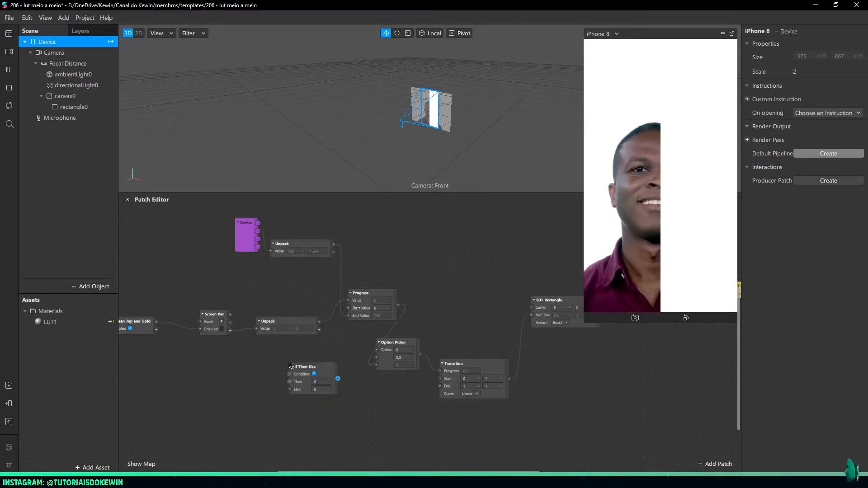
pyautogui.click(317, 383)
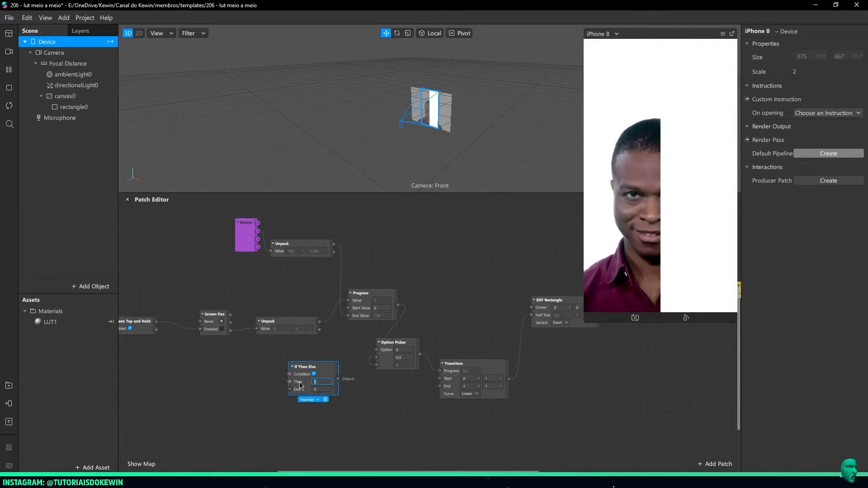
pyautogui.moveTo(338, 379); pyautogui.dragTo(376, 350)
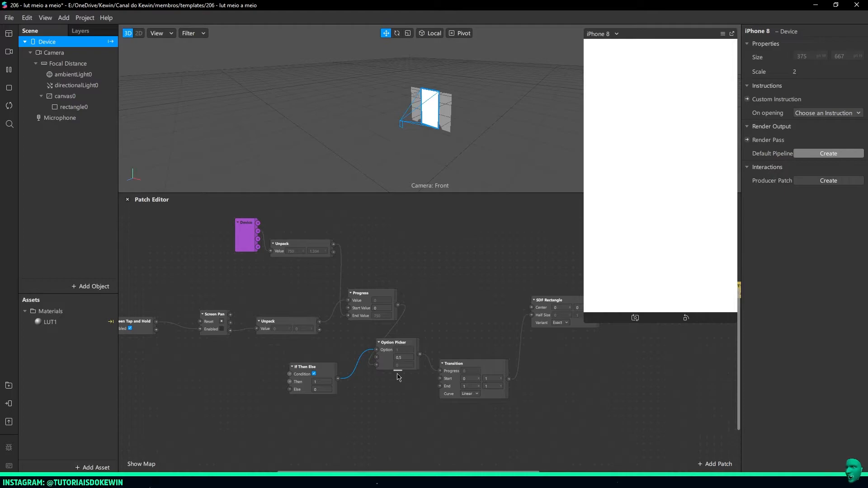
# Toggle the If Then Else patch's Condition off and on to check the mask in the preview
pyautogui.click(262, 367)
pyautogui.moveTo(252, 375); pyautogui.dragTo(319, 360, button='middle')
pyautogui.click(380, 360)
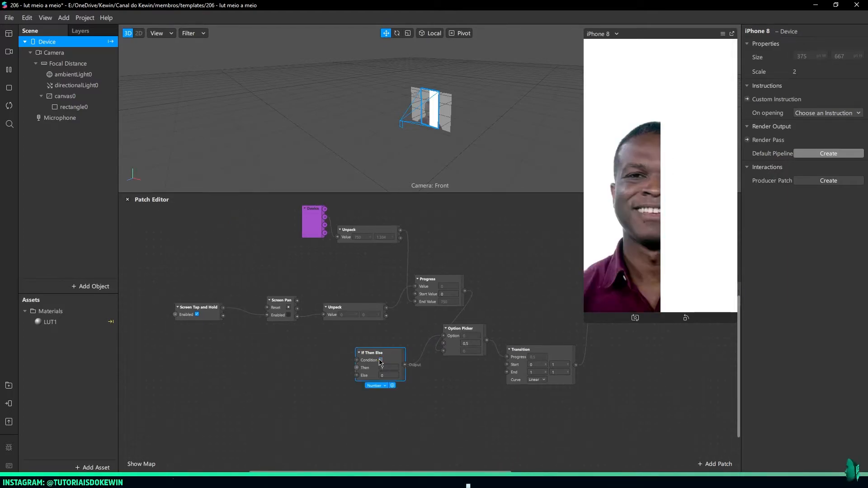
pyautogui.click(380, 360)
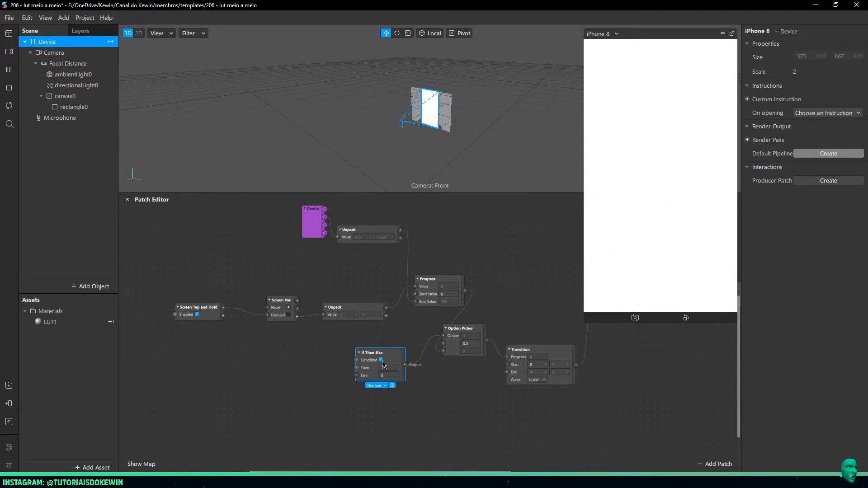
# Connect Screen Tap and Hold's Gesture State to the If Then Else Condition and test holding and panning in the preview
pyautogui.moveTo(223, 308); pyautogui.dragTo(356, 360)
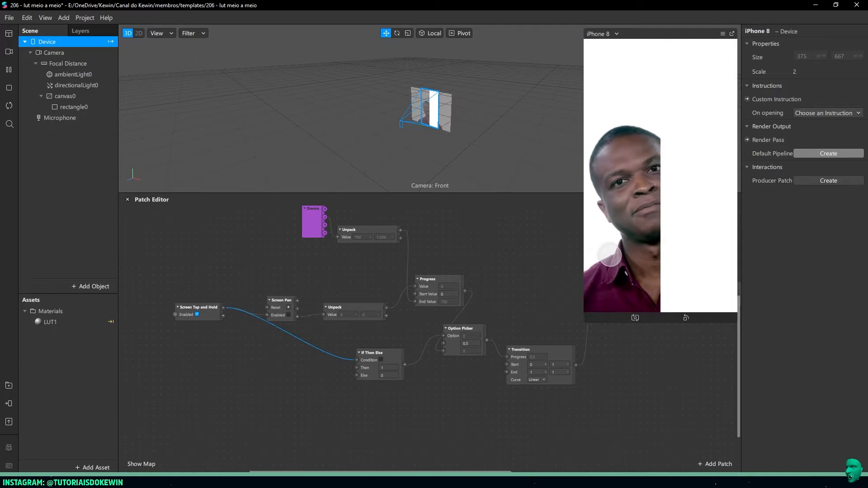
pyautogui.click(661, 253)
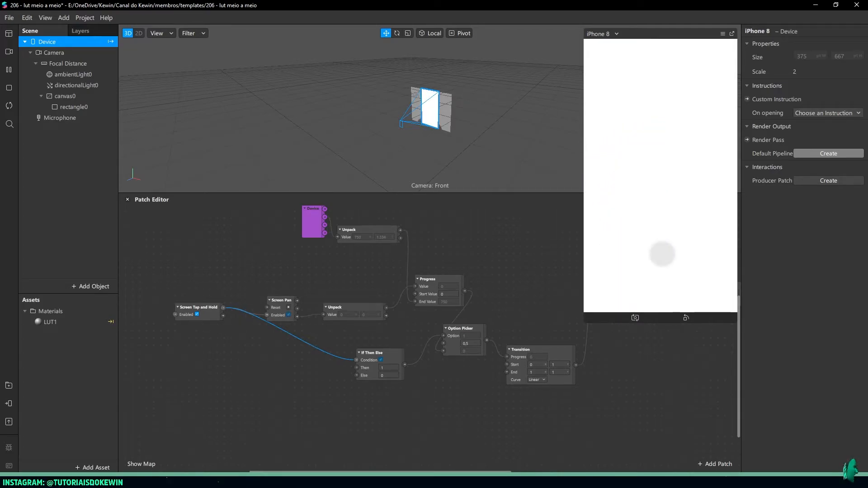
pyautogui.moveTo(609, 254); pyautogui.dragTo(628, 248)
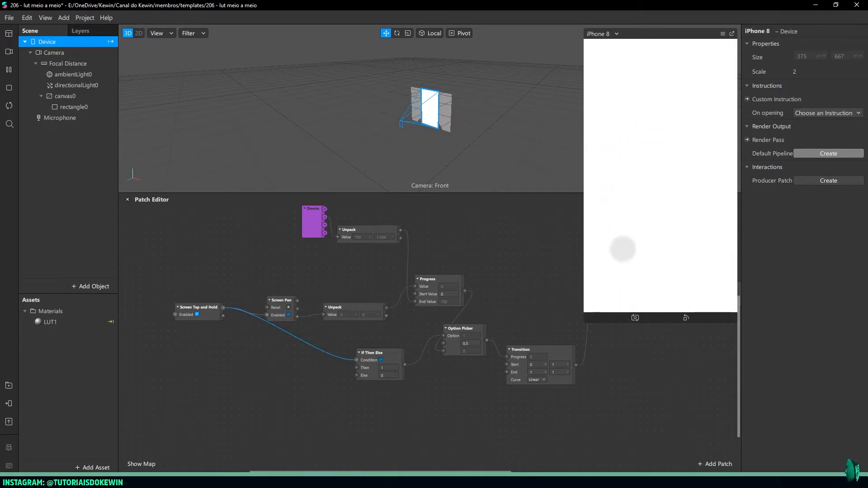
pyautogui.moveTo(750, 249); pyautogui.dragTo(743, 249)
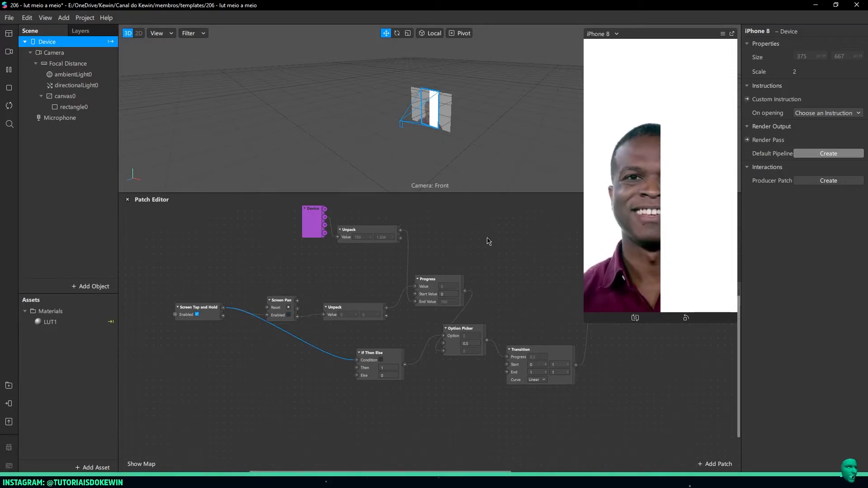
# Disconnect Screen Tap and Hold from the Screen Pan's Enabled input and test panning in the preview
pyautogui.moveTo(267, 316); pyautogui.dragTo(248, 296)
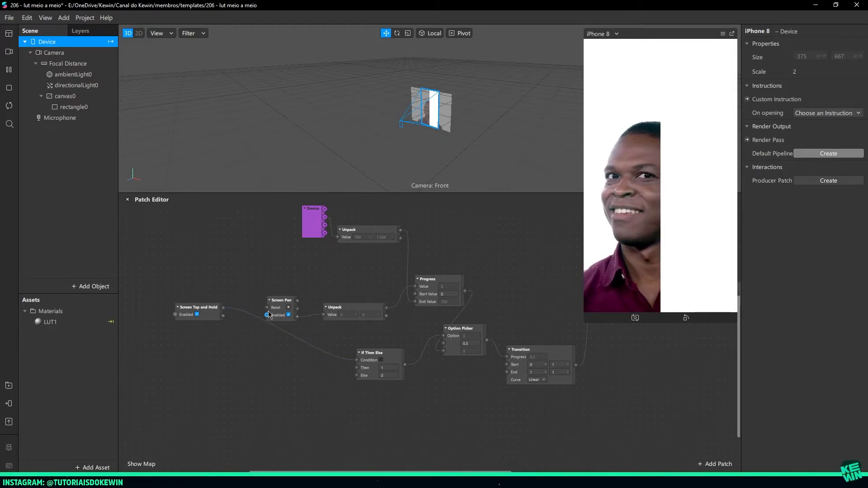
pyautogui.moveTo(661, 255); pyautogui.dragTo(661, 255)
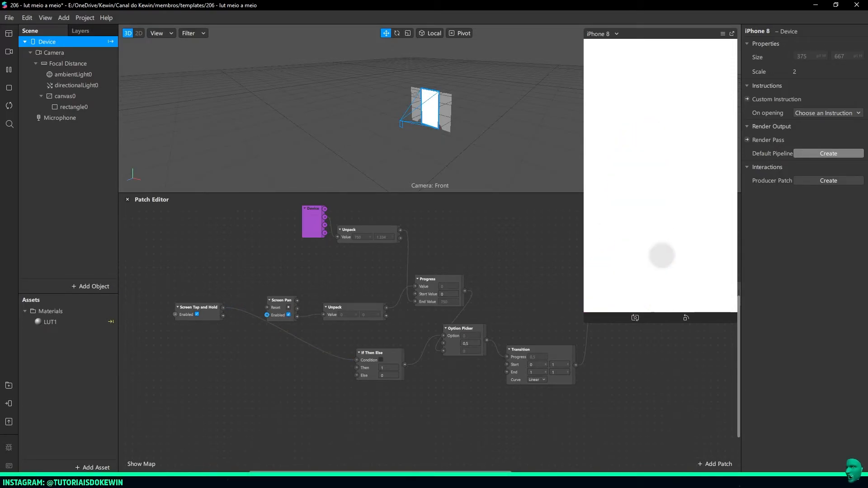
pyautogui.moveTo(601, 252); pyautogui.dragTo(718, 253)
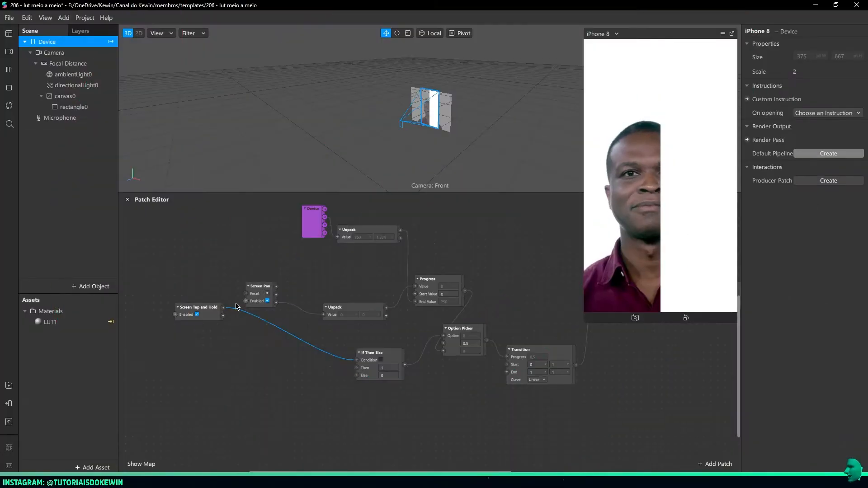
# Move the Screen Tap and Hold patch below Screen Pan, beside If Then Else, and test holding and panning in the preview
pyautogui.moveTo(203, 307); pyautogui.dragTo(266, 364)
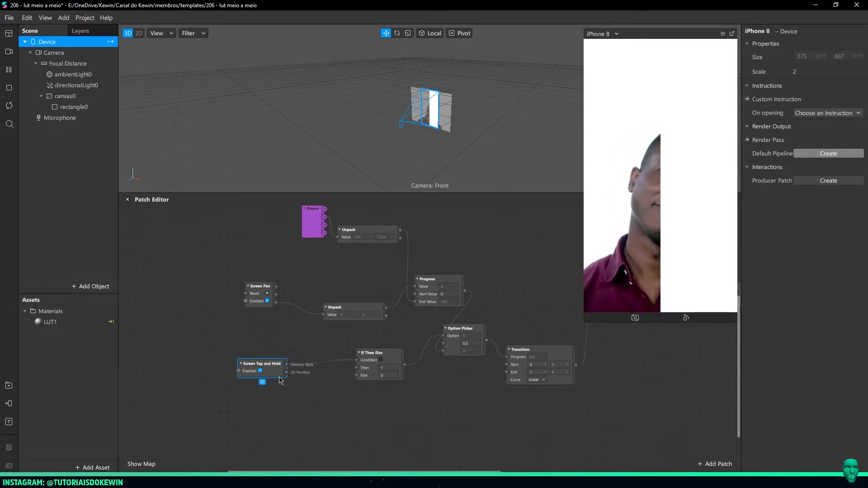
pyautogui.click(661, 267)
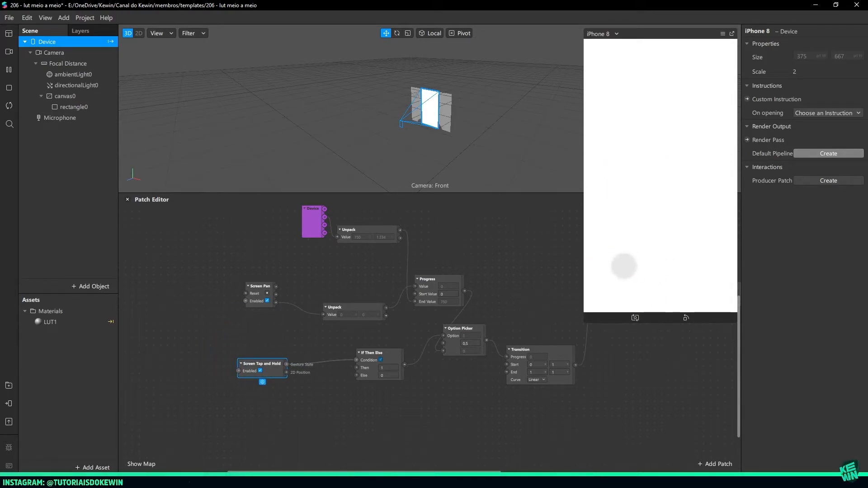
pyautogui.moveTo(667, 266); pyautogui.dragTo(664, 239)
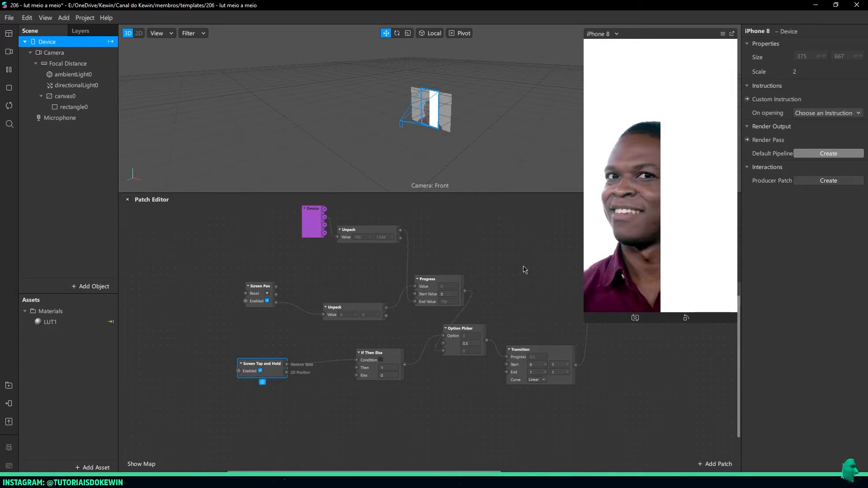
# Delete the Screen Tap and Hold patch, and connect the Screen Pan's Gesture State to the If Then Else Condition, testing it in the preview
pyautogui.moveTo(270, 373); pyautogui.dragTo(266, 348)
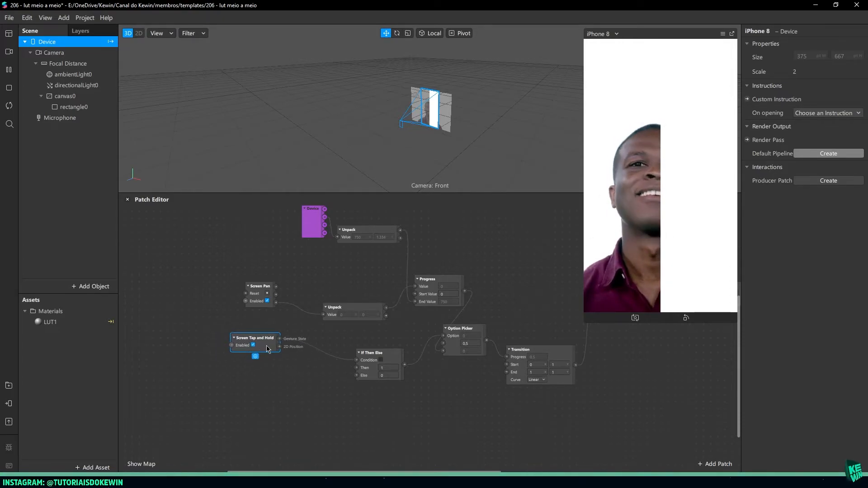
pyautogui.press('Delete')
pyautogui.click(261, 296)
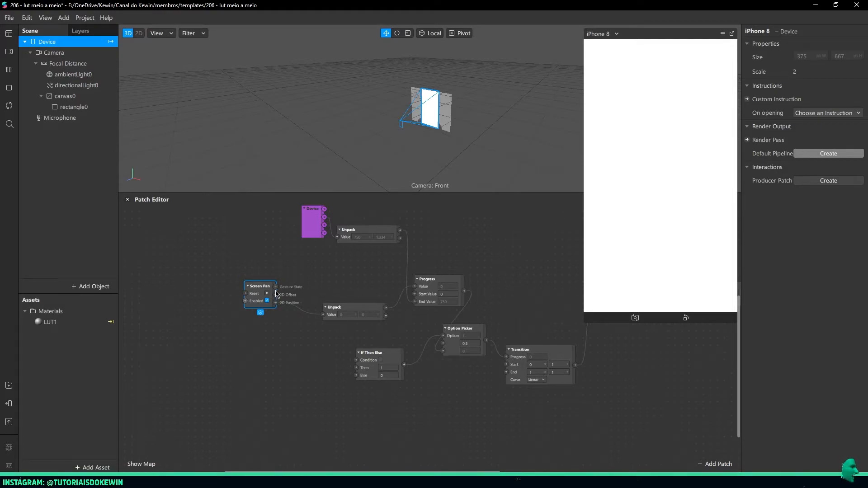
pyautogui.moveTo(275, 286); pyautogui.dragTo(357, 362)
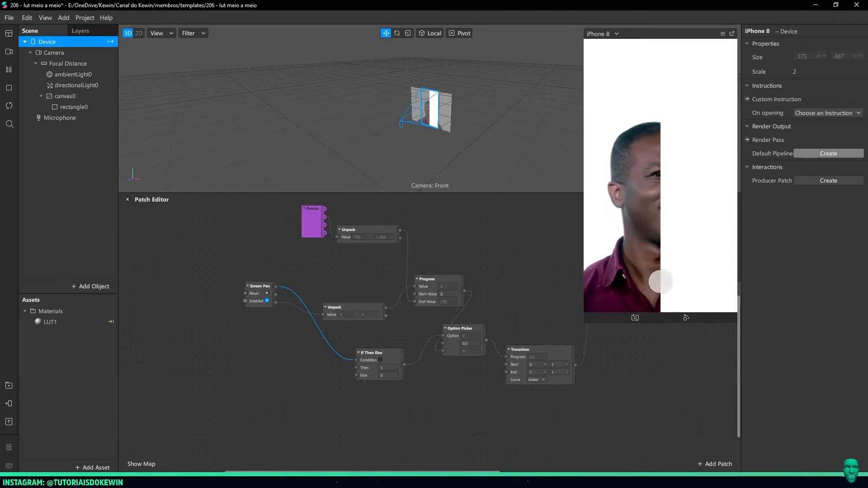
pyautogui.moveTo(616, 279); pyautogui.dragTo(687, 288)
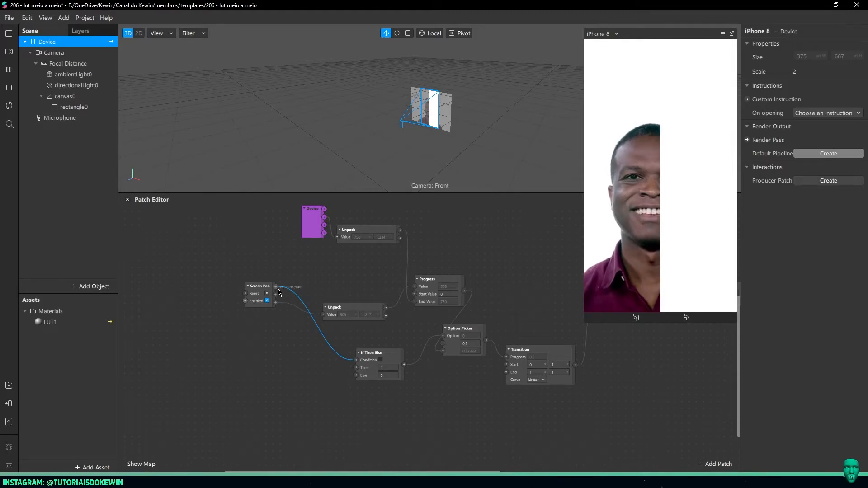
# Route the Screen Pan's Gesture State through a Pulse and a Switch's Turn On input into the If Then Else Condition, then test panning
pyautogui.rightClick(255, 367)
pyautogui.write('swi')
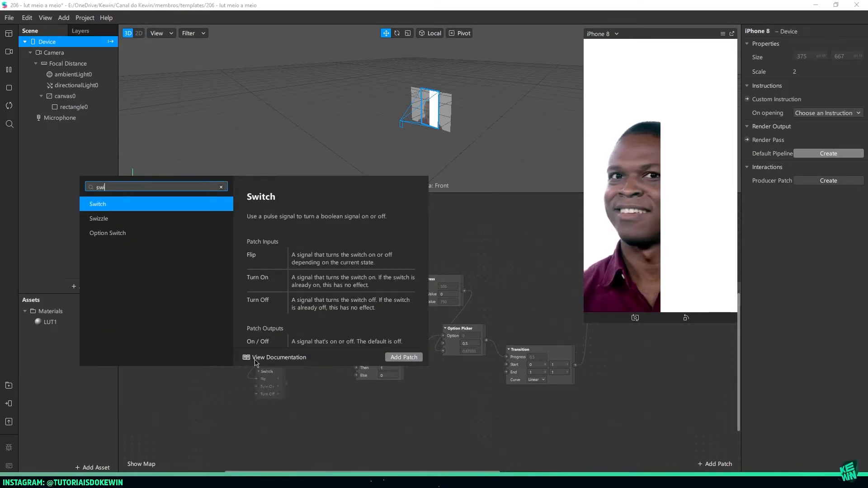
pyautogui.press('Return')
pyautogui.moveTo(322, 291); pyautogui.dragTo(356, 362)
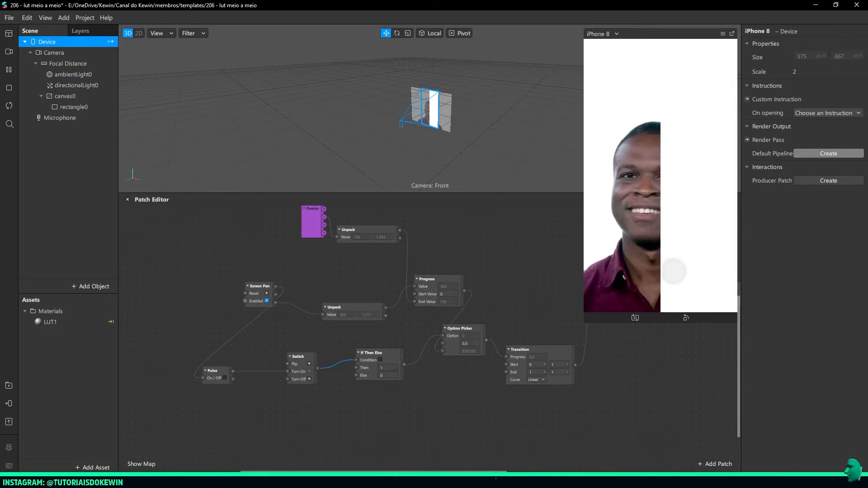
pyautogui.moveTo(663, 264); pyautogui.dragTo(616, 277)
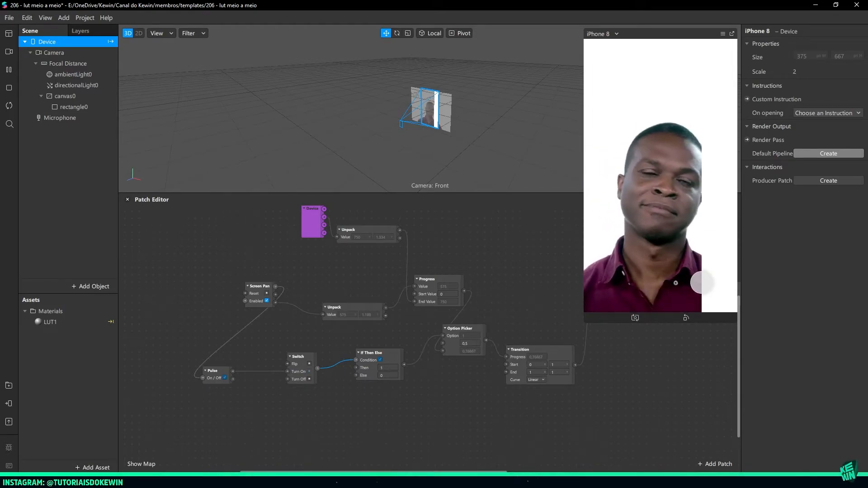
# Space out the Step and LUT1 patches to make room after the SDF Rectangle and before the LUT1 material
pyautogui.moveTo(522, 307); pyautogui.dragTo(415, 347, button='middle')
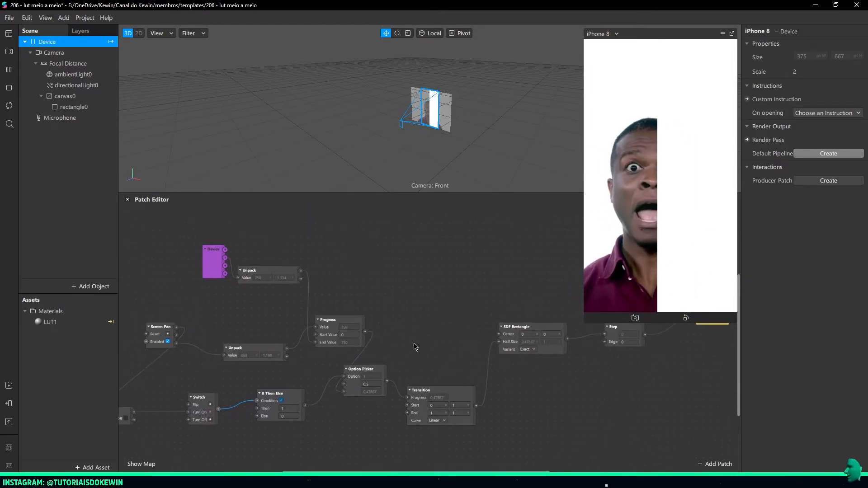
pyautogui.moveTo(642, 379); pyautogui.dragTo(497, 360, button='middle')
pyautogui.scroll(-2, 584, 373)
pyautogui.moveTo(529, 325); pyautogui.dragTo(573, 334)
pyautogui.moveTo(461, 325); pyautogui.dragTo(485, 325)
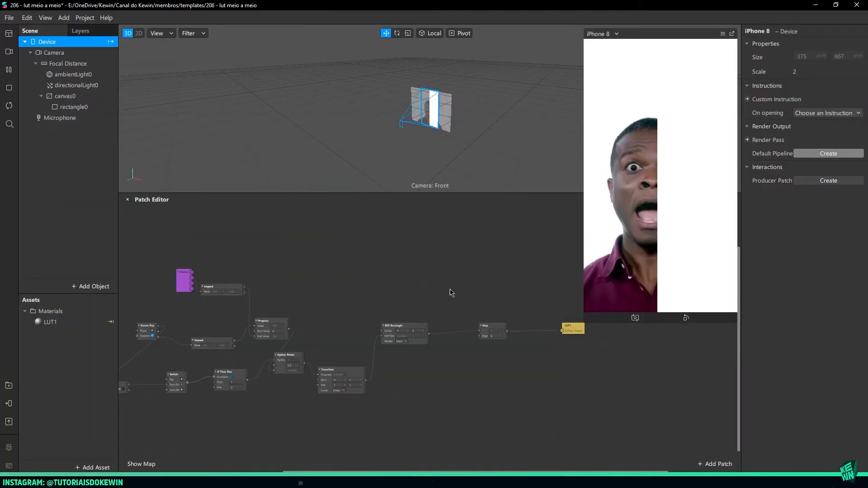
pyautogui.moveTo(450, 293); pyautogui.dragTo(316, 280, button='middle')
pyautogui.moveTo(456, 324); pyautogui.dragTo(499, 312)
pyautogui.click(407, 300)
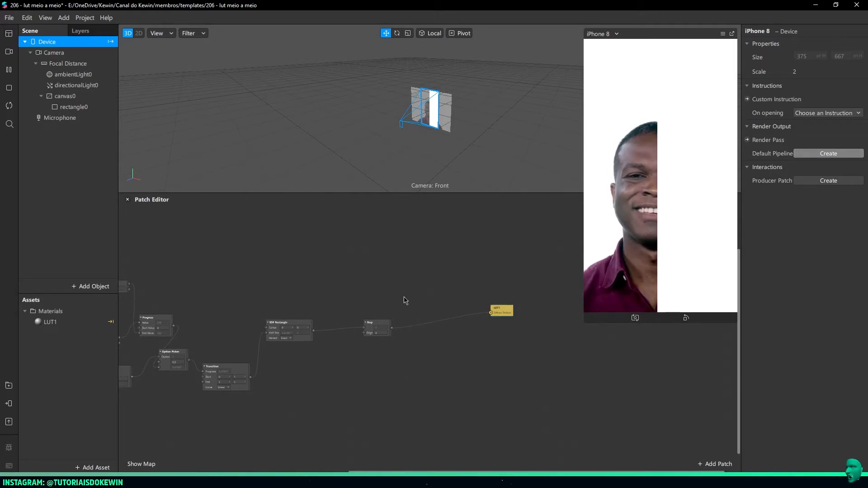
# Extract the Camera's texture as a new camera texture asset
pyautogui.click(62, 56)
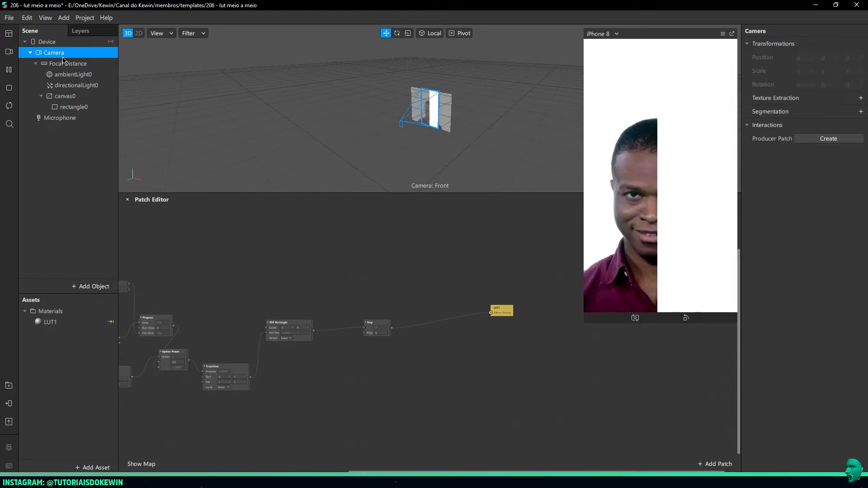
pyautogui.click(861, 98)
# Switch the preview's real-time simulation to the street scene video with the building facade
pyautogui.click(9, 52)
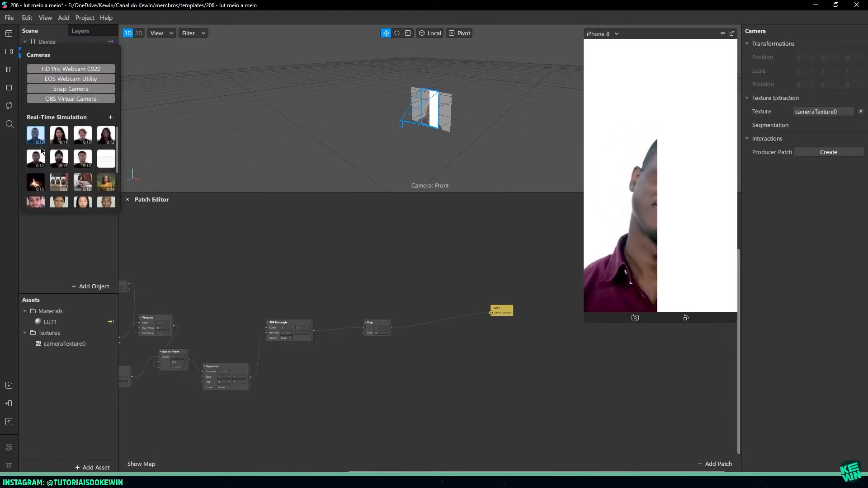
pyautogui.scroll(-1, 48, 158)
pyautogui.click(37, 168)
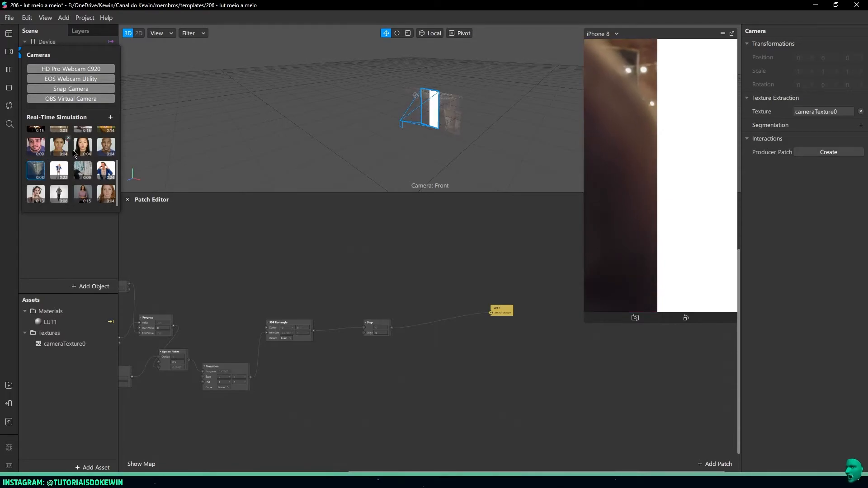
pyautogui.scroll(2, 71, 161)
pyautogui.click(59, 180)
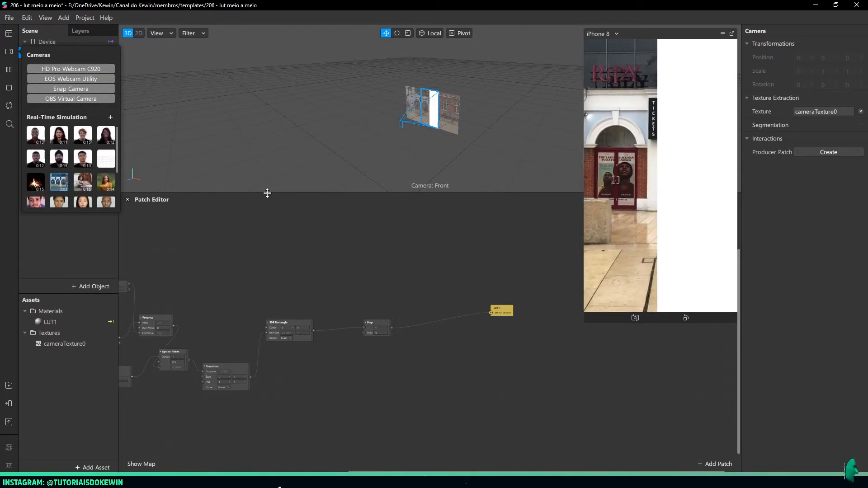
# Import the Klarendon color LUT from the AR Library's full list of Color LUTs
pyautogui.click(8, 385)
pyautogui.click(258, 266)
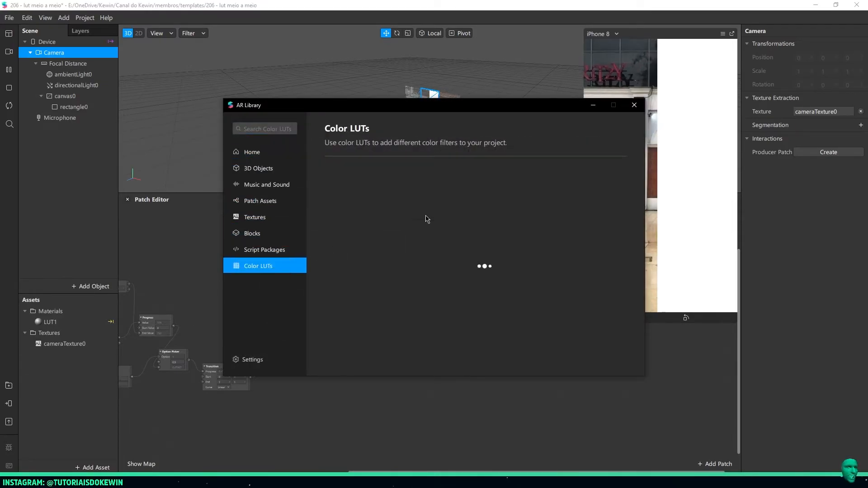
pyautogui.click(598, 171)
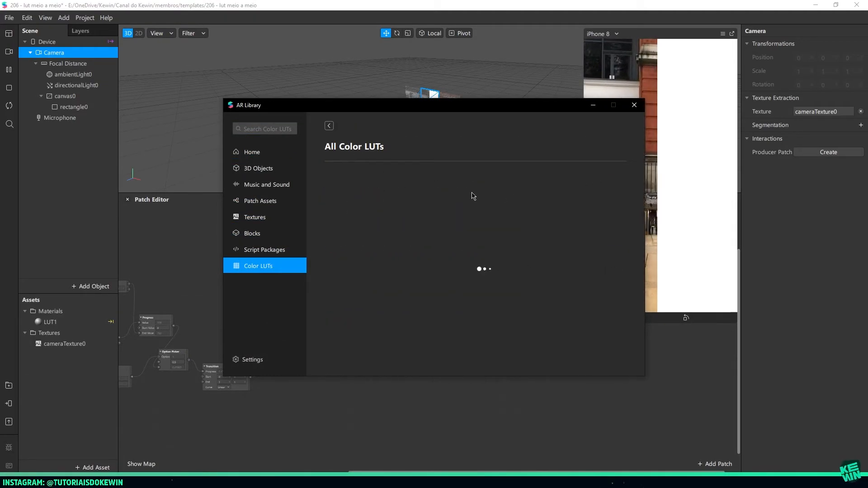
pyautogui.scroll(-2, 443, 235)
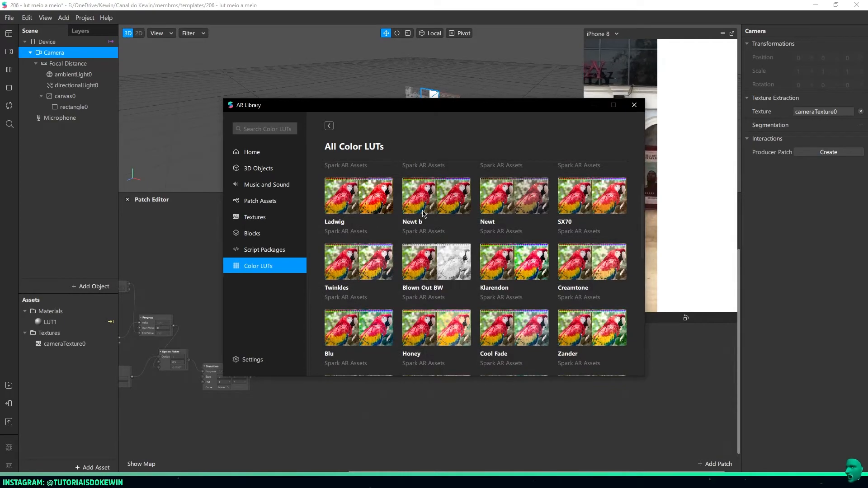
pyautogui.scroll(-2, 443, 235)
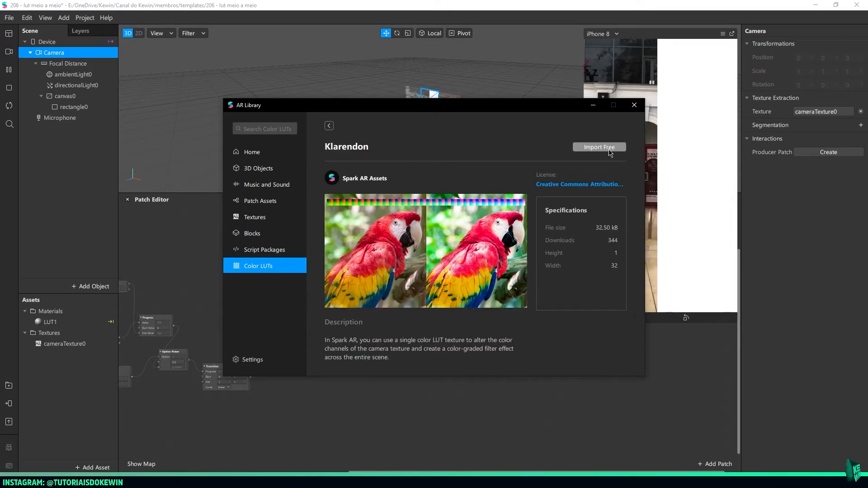
# Import the Rosetone color LUT from the full list of Color LUTs and close the AR Library
pyautogui.click(328, 125)
pyautogui.scroll(-2, 435, 257)
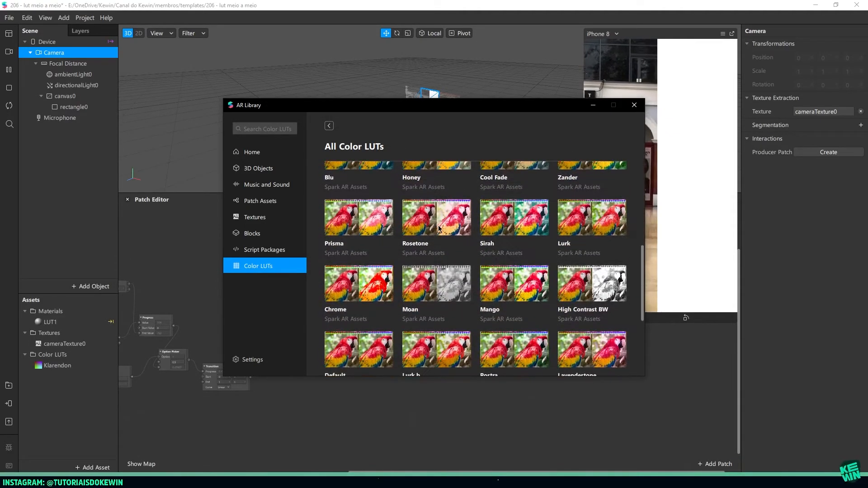
pyautogui.click(439, 275)
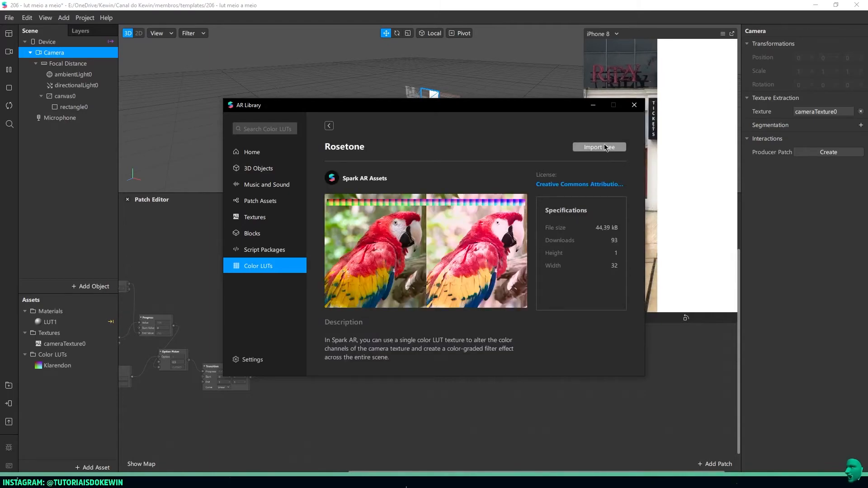
pyautogui.click(637, 113)
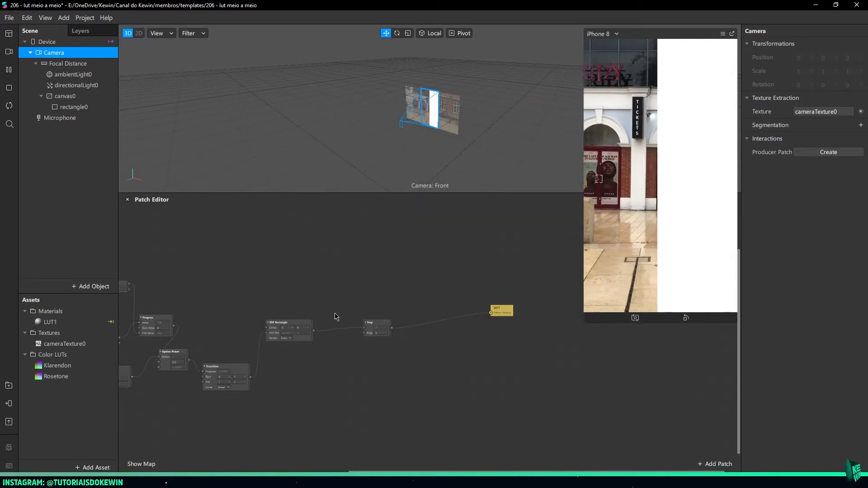
# Add the Klarendon LUT with its colorLUTShader and the cameraTexture0 asset to the Patch Editor
pyautogui.moveTo(57, 365); pyautogui.dragTo(389, 285)
pyautogui.click(363, 248)
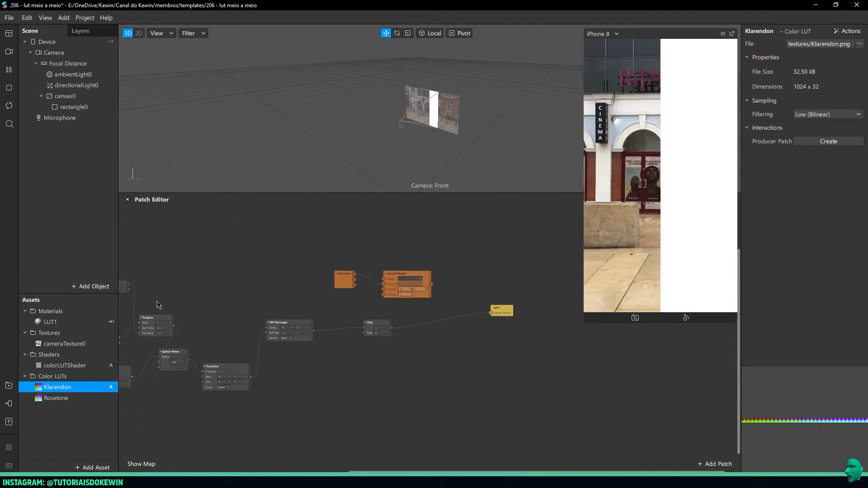
pyautogui.moveTo(71, 345); pyautogui.dragTo(273, 268)
pyautogui.scroll(3, 280, 278)
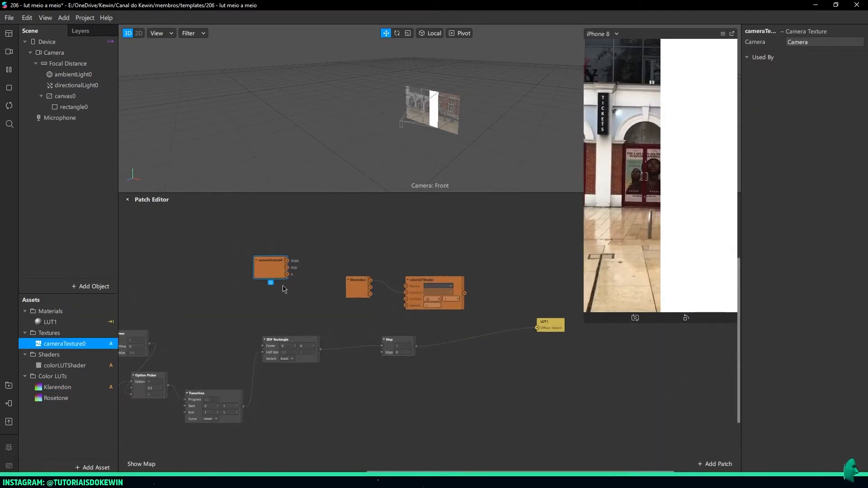
# Feed the cameraTexture0 patch into a Sender named cameratex and move the pair up, clear of the other patches
pyautogui.scroll(3, 306, 301)
pyautogui.rightClick(271, 276)
pyautogui.write('send')
pyautogui.press('Return')
pyautogui.doubleClick(283, 278)
pyautogui.write('cameratex')
pyautogui.press('Return')
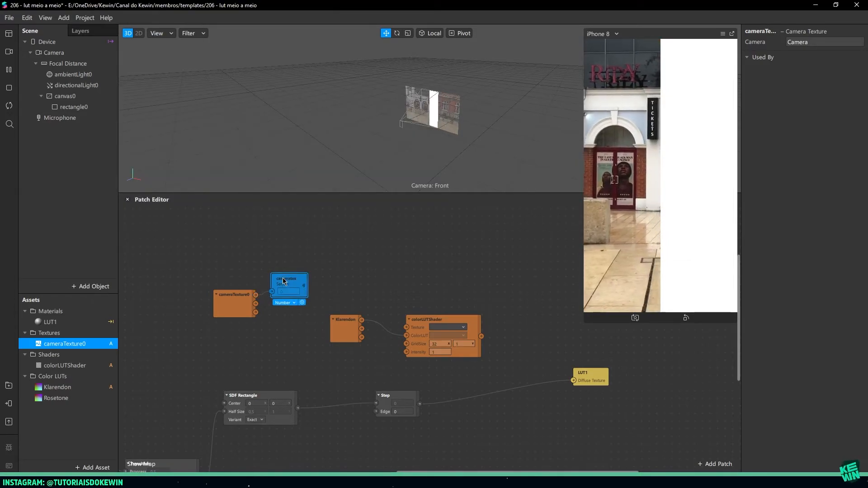
pyautogui.moveTo(206, 274); pyautogui.dragTo(285, 316)
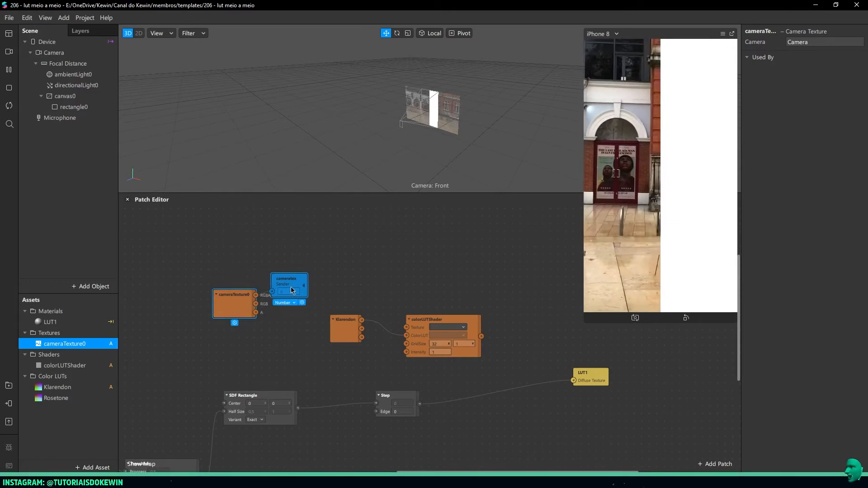
pyautogui.moveTo(289, 283); pyautogui.dragTo(223, 201)
pyautogui.click(258, 266)
# Add a Receiver set to cameratex and connect it to the Texture input of the colorLUTShader
pyautogui.moveTo(375, 299); pyautogui.dragTo(292, 275, button='middle')
pyautogui.doubleClick(291, 282)
pyautogui.write('rece')
pyautogui.doubleClick(201, 117)
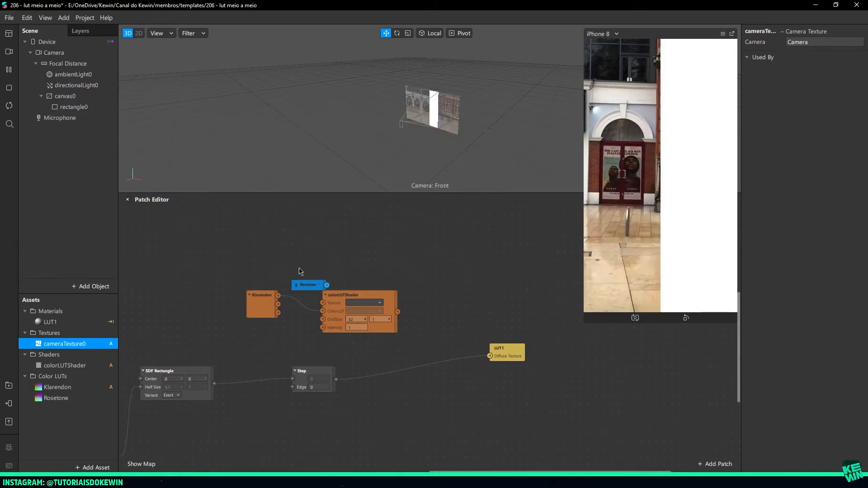
pyautogui.click(318, 285)
pyautogui.click(328, 296)
pyautogui.moveTo(330, 285); pyautogui.dragTo(264, 314)
# Try the colorLUTShader output directly on LUT1's diffuse texture, toggle the material's alpha option, and remove that connection
pyautogui.moveTo(398, 312); pyautogui.dragTo(535, 354)
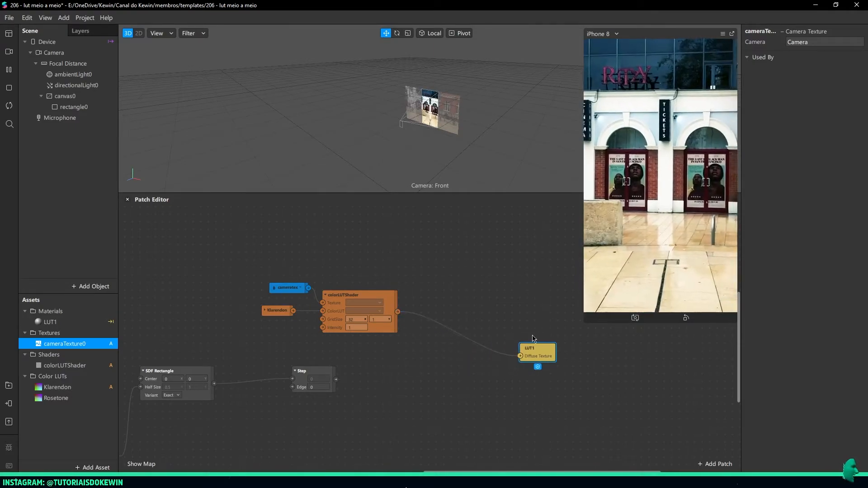
pyautogui.click(49, 322)
pyautogui.click(860, 126)
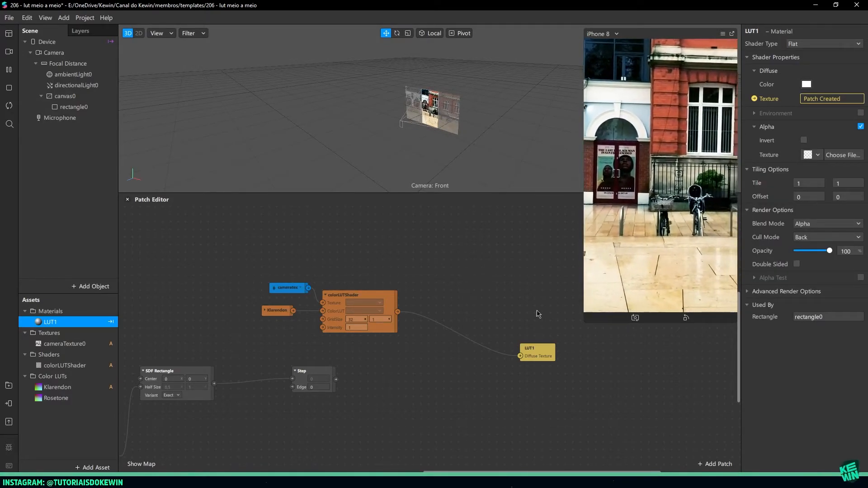
pyautogui.click(861, 127)
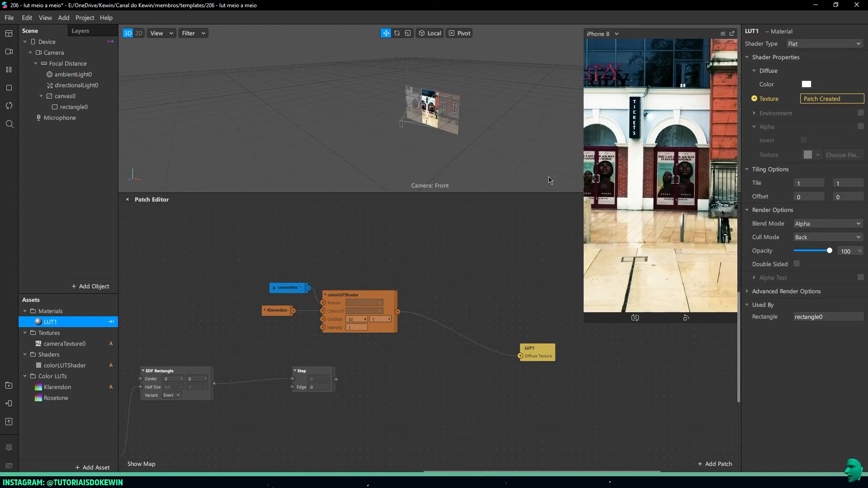
pyautogui.moveTo(521, 357); pyautogui.dragTo(504, 349)
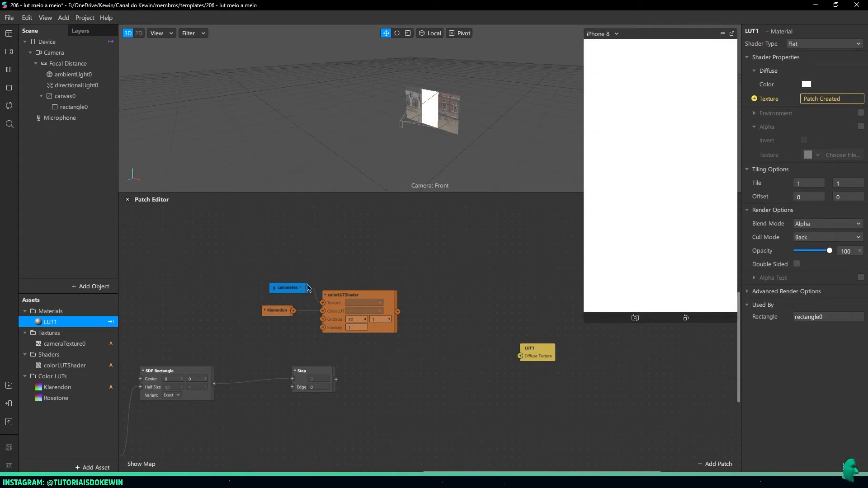
# Add a Swizzle patch set to rgb after the colorLUTShader and move LUT1 farther away to make room
pyautogui.click(264, 312)
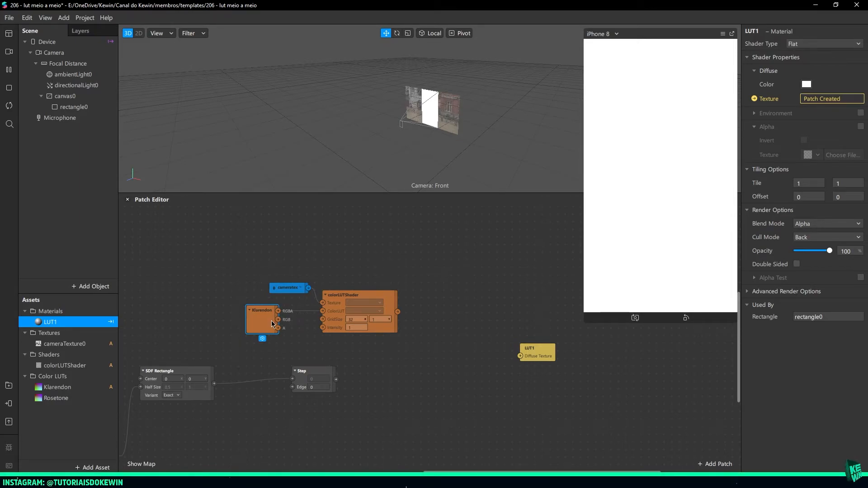
pyautogui.moveTo(302, 379); pyautogui.dragTo(279, 387)
pyautogui.click(374, 372)
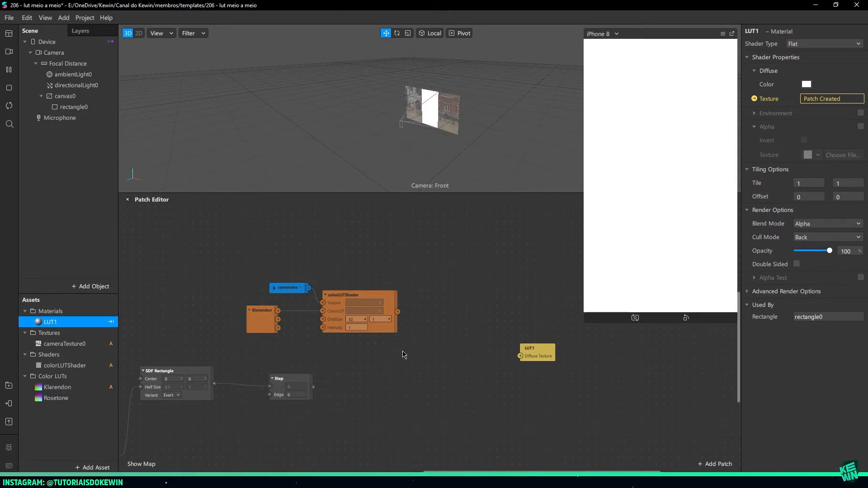
pyautogui.rightClick(409, 325)
pyautogui.write('sw')
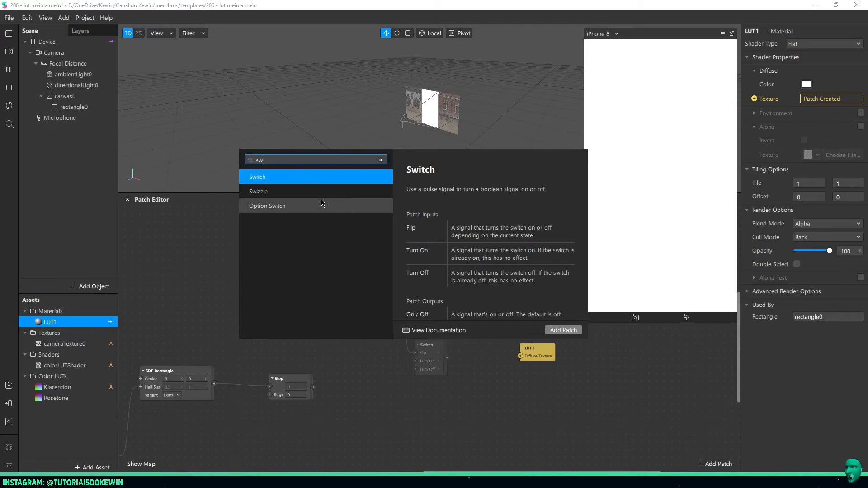
pyautogui.click(317, 191)
pyautogui.click(445, 362)
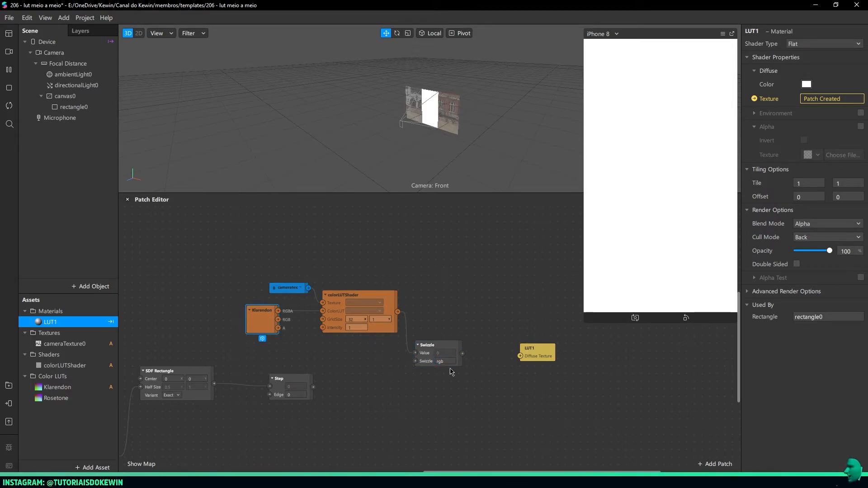
pyautogui.moveTo(553, 355); pyautogui.dragTo(678, 353)
pyautogui.click(542, 367)
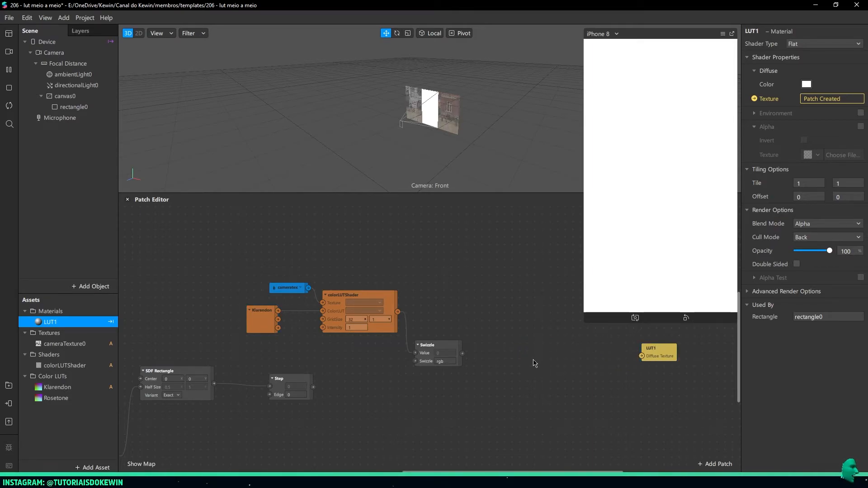
# Add a second Swizzle patch fed by Step, set it to a, and place it below the rgb Swizzle
pyautogui.moveTo(297, 381); pyautogui.dragTo(335, 408)
pyautogui.write('swiz')
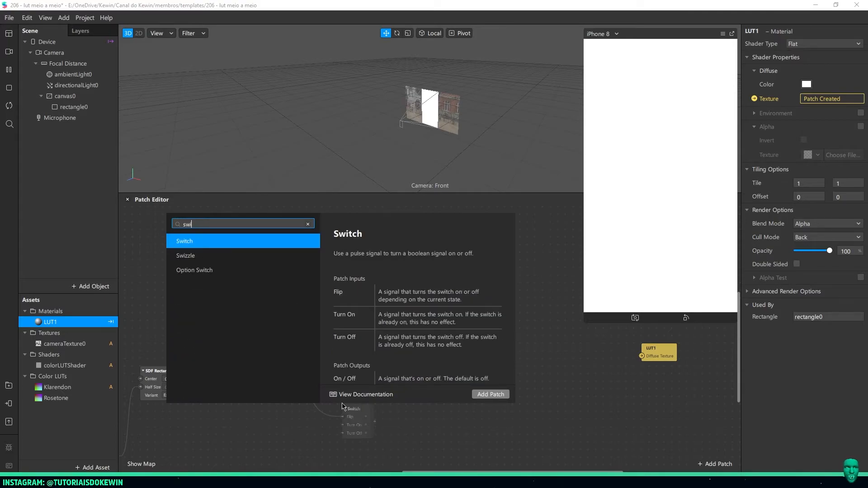
pyautogui.press('Return')
pyautogui.click(367, 425)
pyautogui.write('a')
pyautogui.moveTo(350, 422); pyautogui.dragTo(422, 400)
pyautogui.click(494, 370)
pyautogui.hscroll(3, 452, 361)
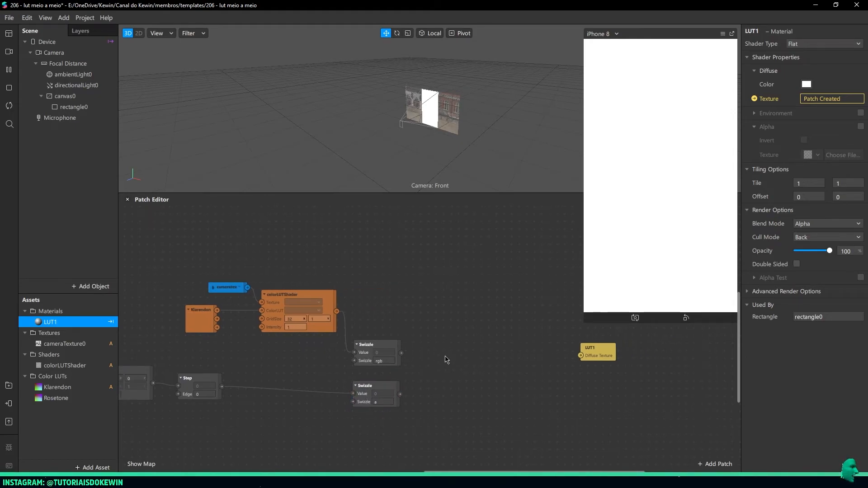
# Add a Pack patch between the Swizzle patches and LUT1 and set its type to Vector 4
pyautogui.rightClick(445, 360)
pyautogui.write('pack')
pyautogui.press('Return')
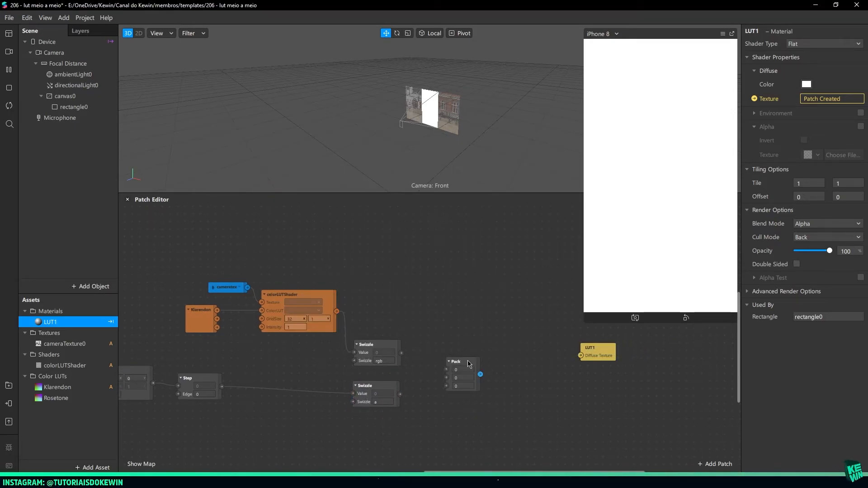
pyautogui.click(467, 361)
pyautogui.click(467, 397)
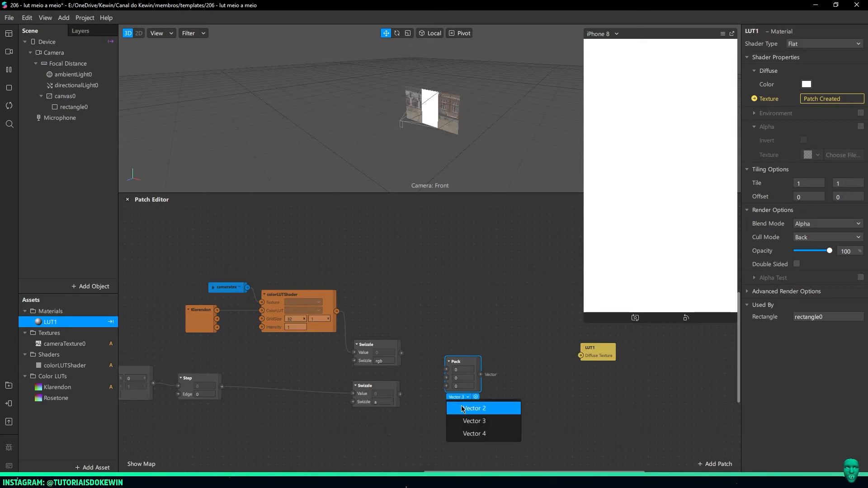
pyautogui.click(470, 433)
# Connect the rgb and a Swizzle outputs to the Pack patch and the Pack output to LUT1's diffuse texture
pyautogui.moveTo(401, 352); pyautogui.dragTo(446, 370)
pyautogui.moveTo(400, 393); pyautogui.dragTo(527, 365)
pyautogui.moveTo(376, 386); pyautogui.dragTo(353, 387)
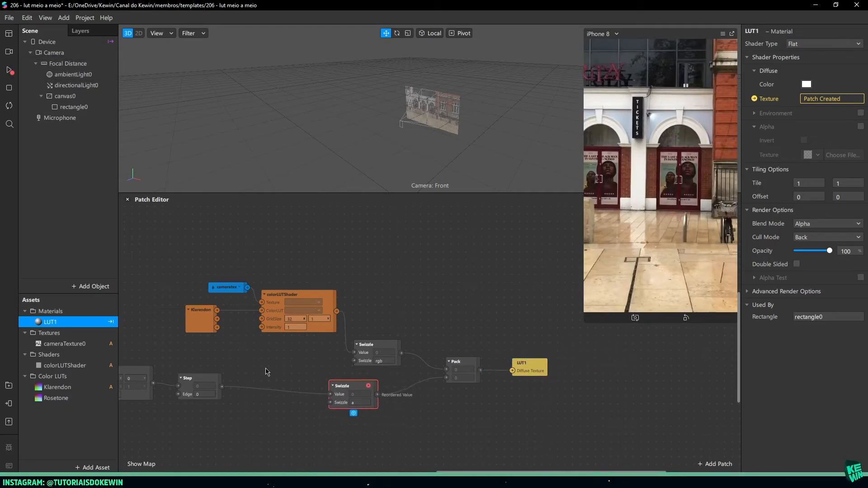
# Connect the Step output directly to the Pack patch's second input and delete the Swizzle set to a
pyautogui.moveTo(252, 374); pyautogui.dragTo(444, 308)
pyautogui.scroll(-2, 412, 315)
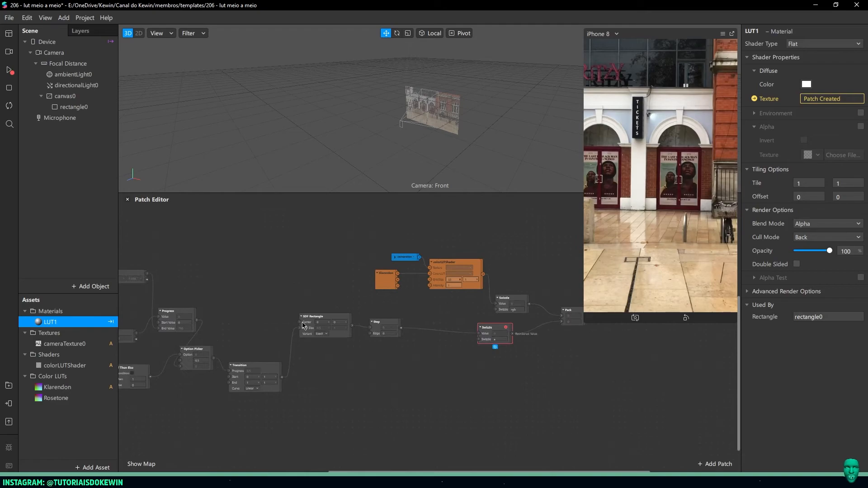
pyautogui.moveTo(517, 373); pyautogui.dragTo(331, 373)
pyautogui.moveTo(319, 333); pyautogui.dragTo(298, 355)
pyautogui.moveTo(230, 328); pyautogui.dragTo(390, 321)
pyautogui.moveTo(298, 351); pyautogui.dragTo(304, 357)
pyautogui.press('Delete')
# Tidy the graph by moving Step and the patches feeding it closer to Pack, and expand LUT1's advanced render options
pyautogui.moveTo(271, 357); pyautogui.dragTo(406, 357, button='middle')
pyautogui.moveTo(343, 331); pyautogui.dragTo(471, 343)
pyautogui.moveTo(335, 364); pyautogui.dragTo(447, 361, button='middle')
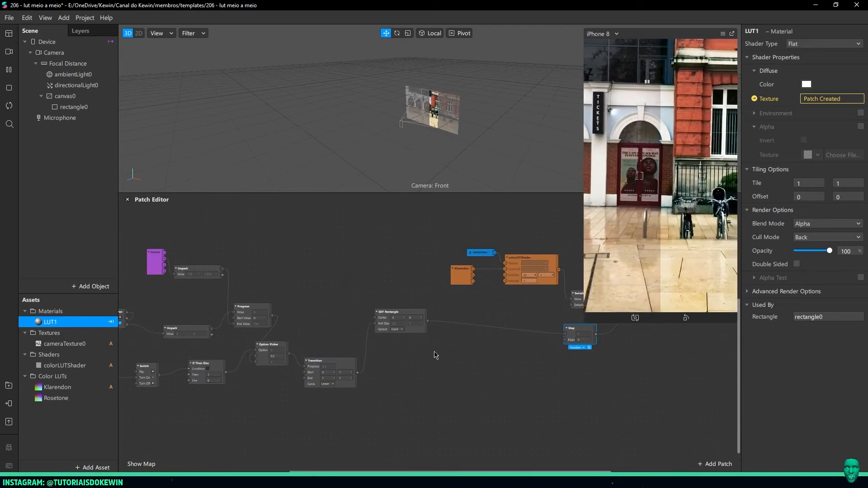
pyautogui.scroll(-3, 410, 339)
pyautogui.moveTo(415, 335); pyautogui.dragTo(483, 372)
pyautogui.moveTo(189, 286); pyautogui.dragTo(387, 409)
pyautogui.click(478, 409)
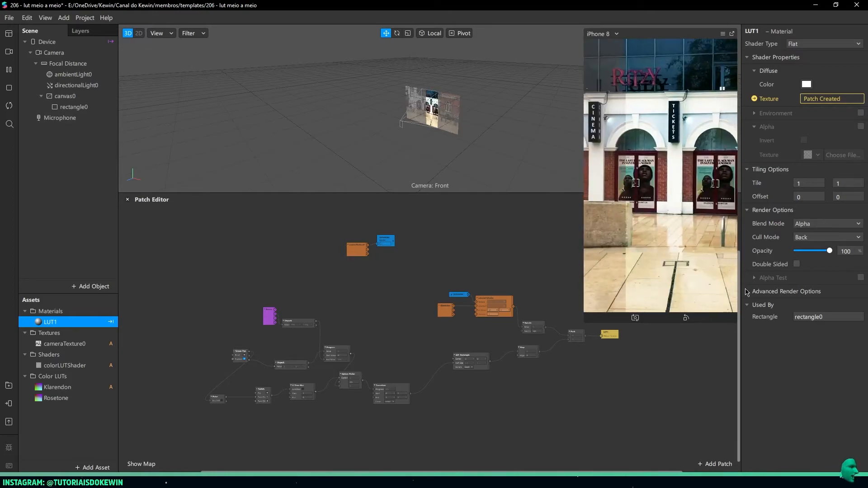
pyautogui.click(746, 292)
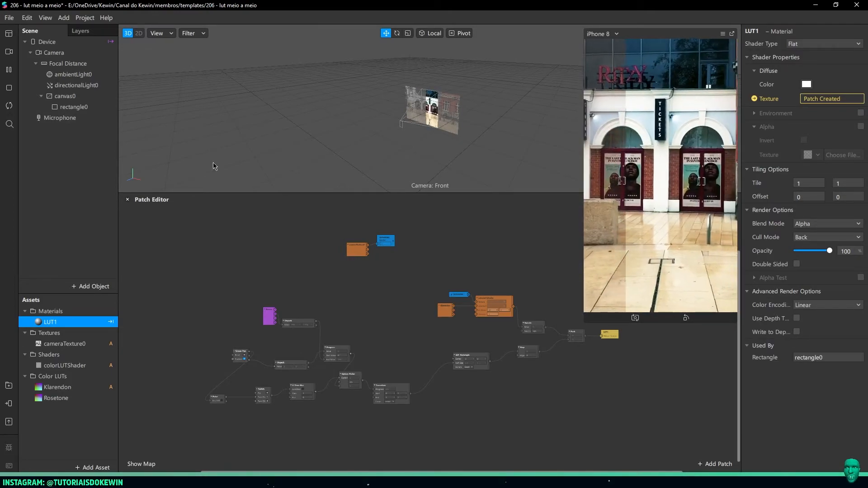
# Add a new rectangle to canvas0, place it above rectangle0, and name it LUT2
pyautogui.rightClick(64, 97)
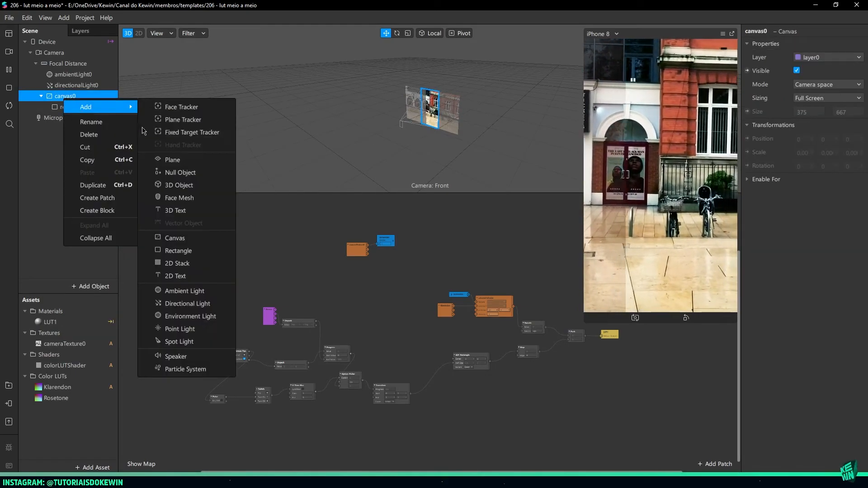
pyautogui.moveTo(125, 108)
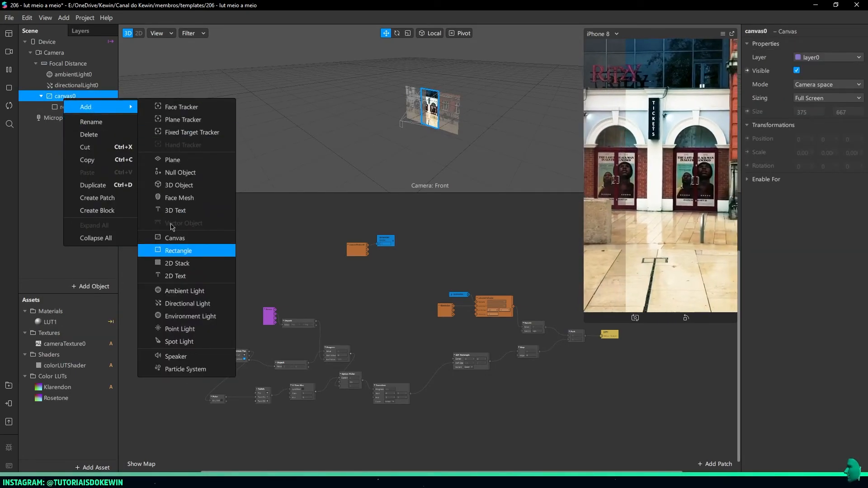
pyautogui.click(183, 249)
pyautogui.moveTo(78, 120); pyautogui.dragTo(80, 110)
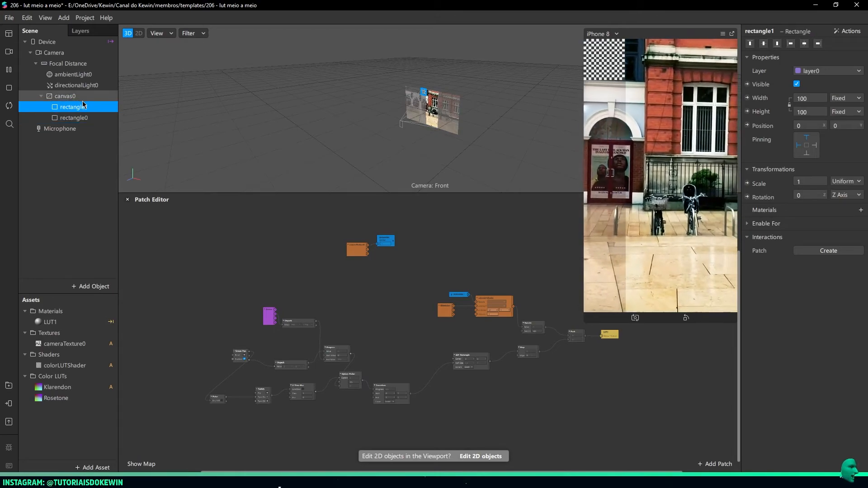
pyautogui.doubleClick(80, 108)
pyautogui.write('LUT2')
pyautogui.press('Return')
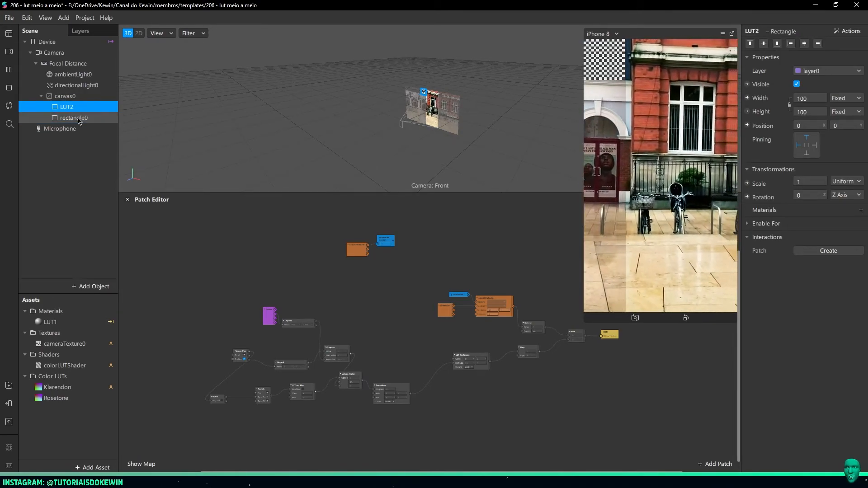
# Rename rectangle0 as LUT1
pyautogui.doubleClick(73, 118)
pyautogui.write('LUT')
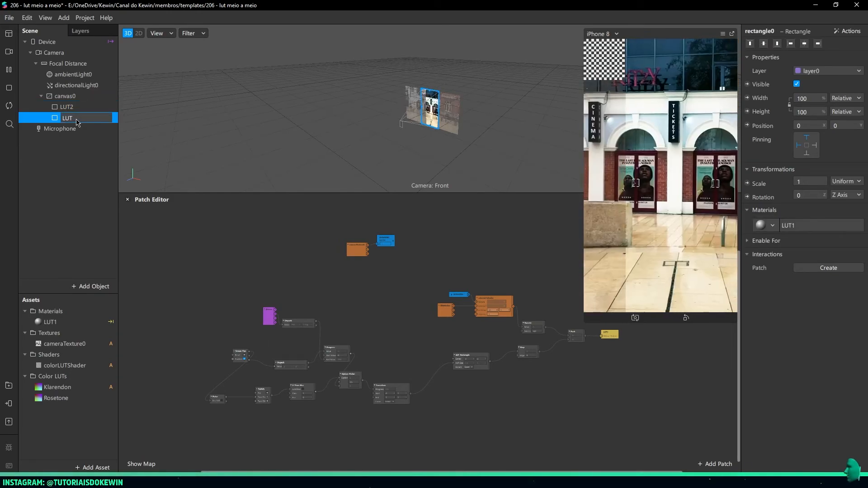
pyautogui.write('1')
pyautogui.press('Return')
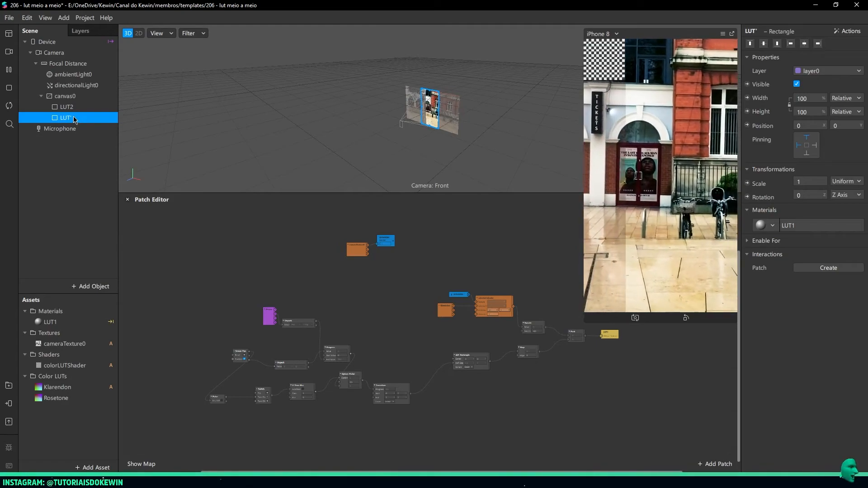
pyautogui.doubleClick(74, 118)
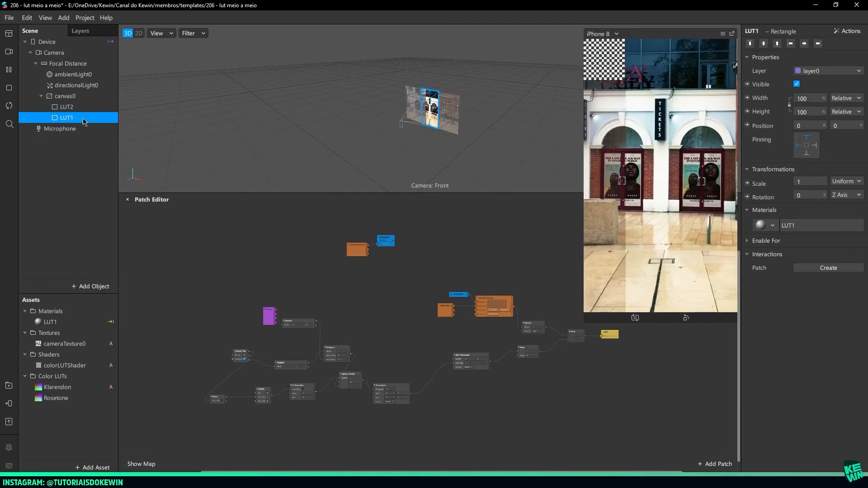
# Give the LUT2 rectangle a new material and make it fill the canvas width and height
pyautogui.click(68, 108)
pyautogui.click(860, 210)
pyautogui.click(813, 238)
pyautogui.click(813, 98)
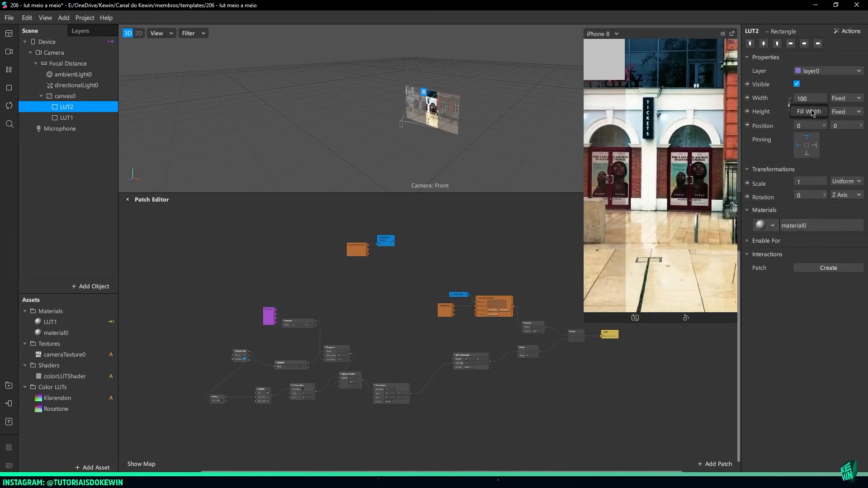
pyautogui.click(812, 112)
pyautogui.click(813, 112)
pyautogui.click(813, 126)
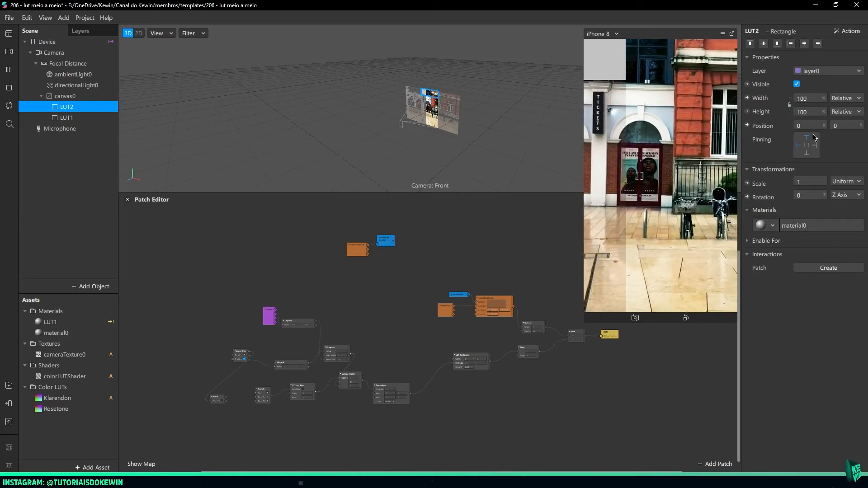
# Open material0 from the LUT2 rectangle, set its shader type to Flat, and turn off Use Depth Test and Write to Depth
pyautogui.click(800, 225)
pyautogui.click(811, 44)
pyautogui.click(811, 46)
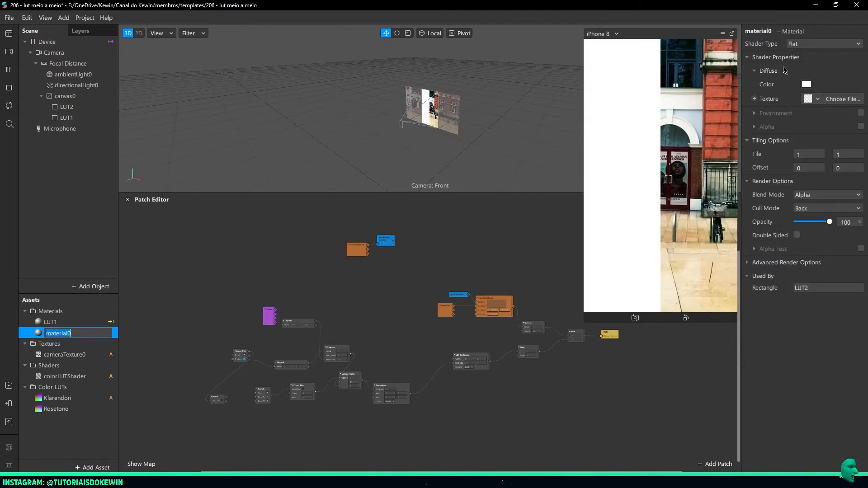
pyautogui.click(753, 263)
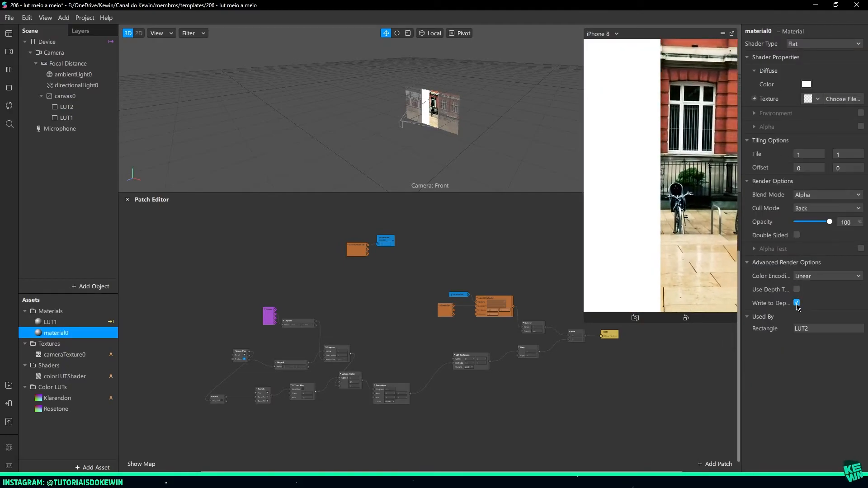
# Create a texture patch for material0, add the Rosetone LUT to the graph, and connect its color LUT shader to material0's Diffuse Texture
pyautogui.click(754, 99)
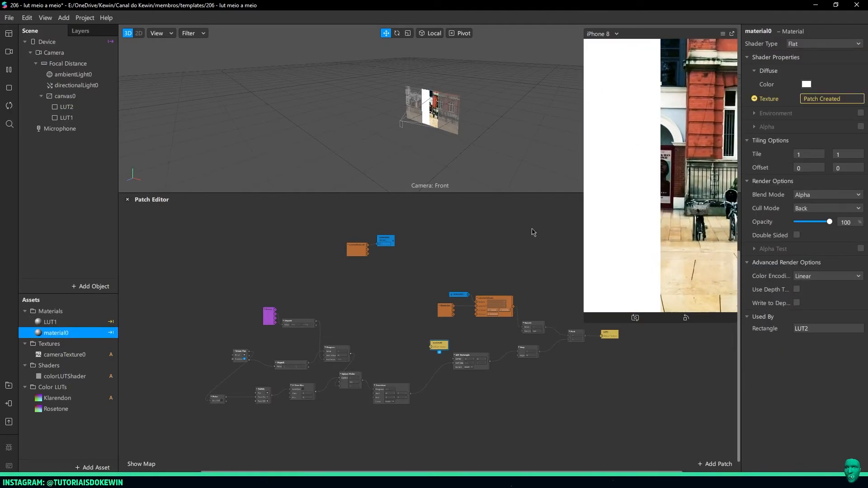
pyautogui.moveTo(533, 245); pyautogui.dragTo(546, 222)
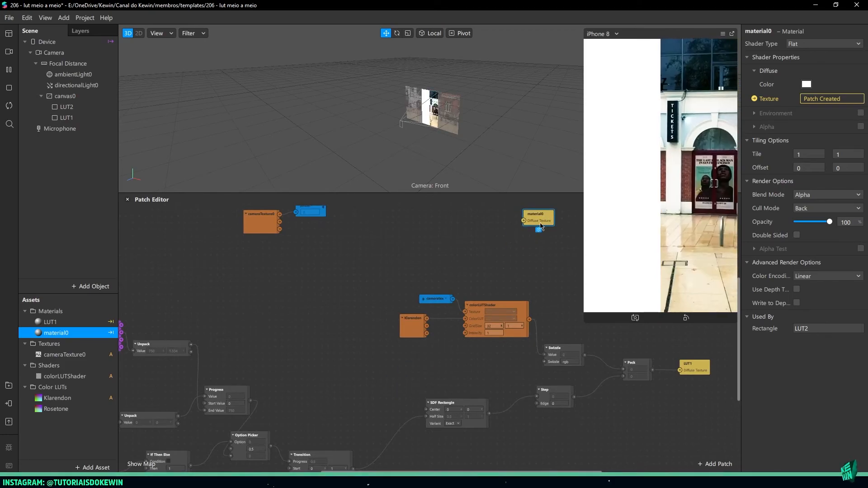
pyautogui.moveTo(58, 412); pyautogui.dragTo(199, 404)
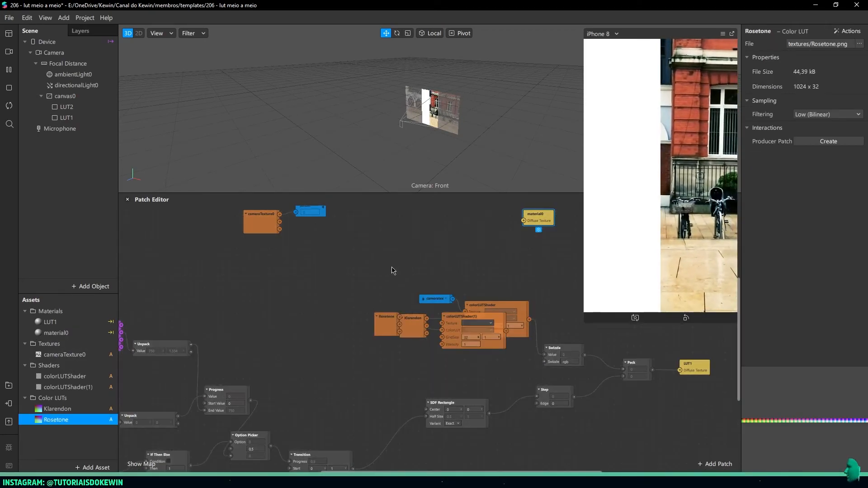
pyautogui.scroll(1, 386, 322)
pyautogui.scroll(1, 386, 323)
pyautogui.moveTo(387, 353); pyautogui.dragTo(399, 251)
pyautogui.moveTo(456, 355)
pyautogui.mouseDown()
pyautogui.moveTo(453, 265)
pyautogui.moveTo(531, 254)
pyautogui.mouseUp()
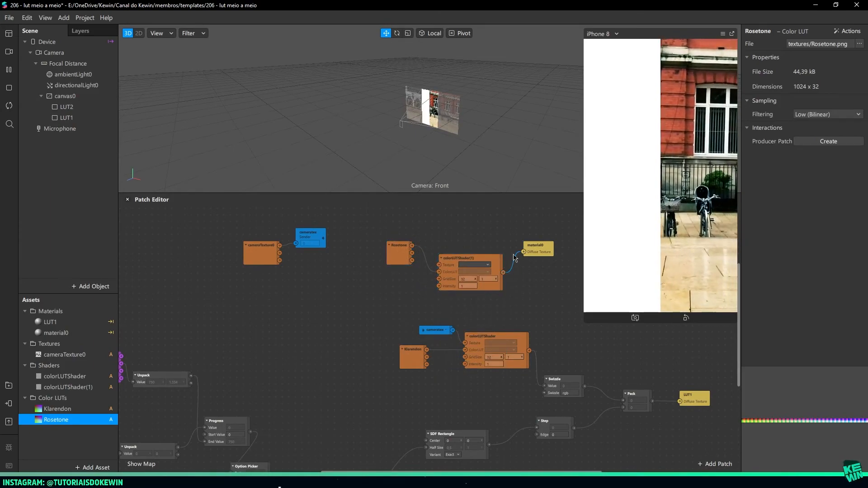
# Add a Receiver patch set to cameratex and feed it into the Texture input of colorLUTShader(1)
pyautogui.doubleClick(430, 233)
pyautogui.write('rece')
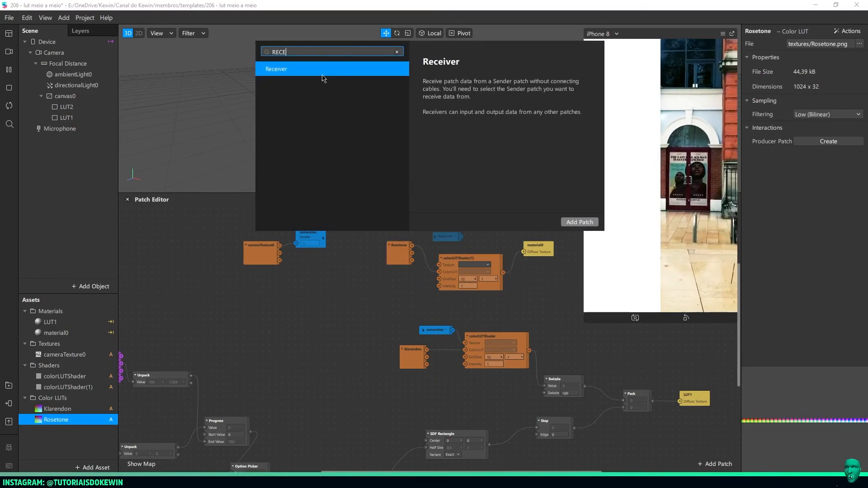
pyautogui.doubleClick(321, 75)
pyautogui.click(455, 239)
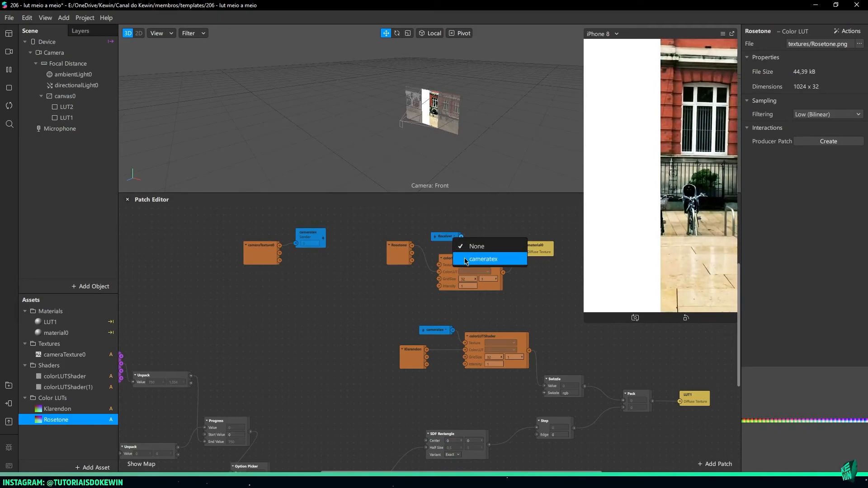
pyautogui.click(463, 259)
pyautogui.moveTo(439, 264); pyautogui.dragTo(408, 225)
# Collapse the Rosetone patch and arrange it and the cameratex receiver beside the inputs of colorLUTShader(1)
pyautogui.moveTo(396, 257); pyautogui.dragTo(407, 280)
pyautogui.click(389, 258)
pyautogui.moveTo(422, 227); pyautogui.dragTo(394, 259)
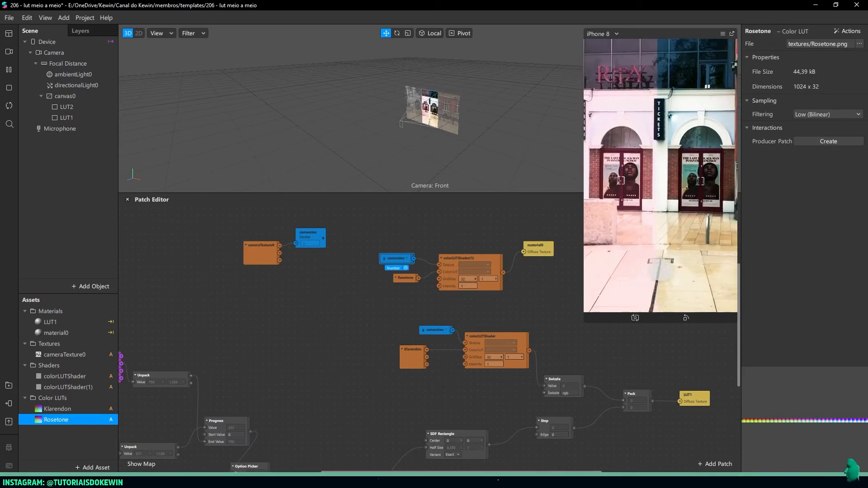
pyautogui.click(42, 97)
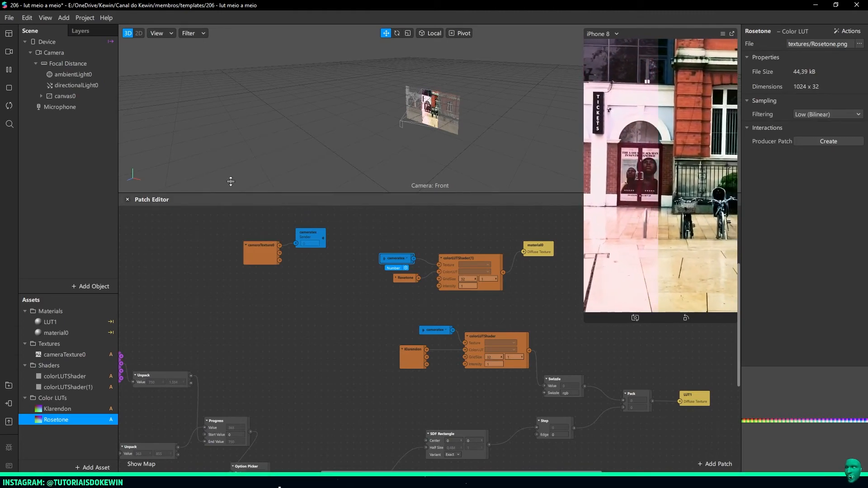
pyautogui.click(41, 96)
pyautogui.click(68, 118)
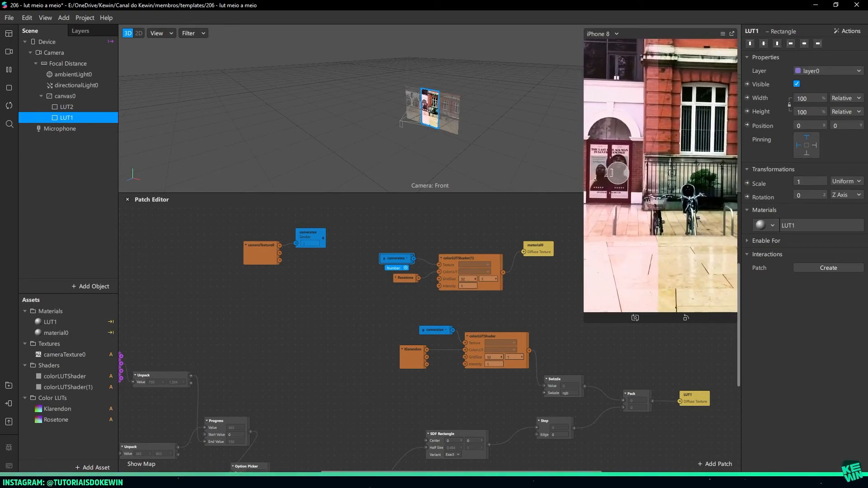
pyautogui.click(482, 237)
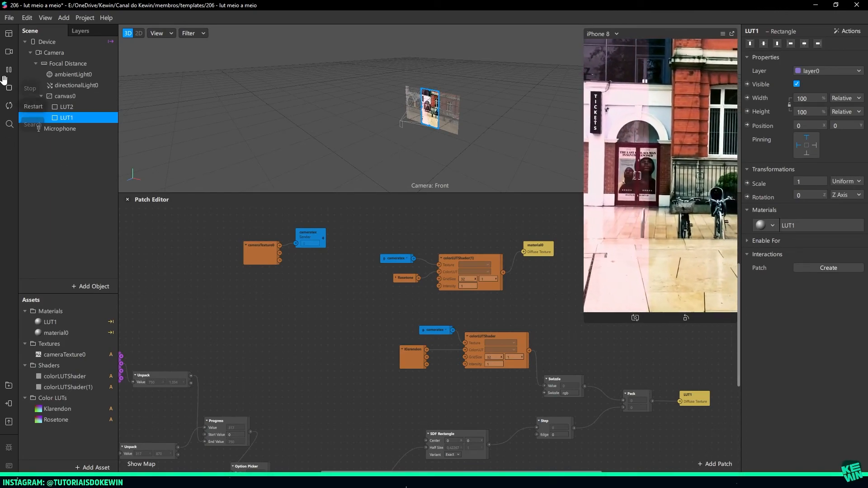
# Switch the real-time simulation to the video of a long-haired woman's face and test the finger-panned split in the preview
pyautogui.click(9, 52)
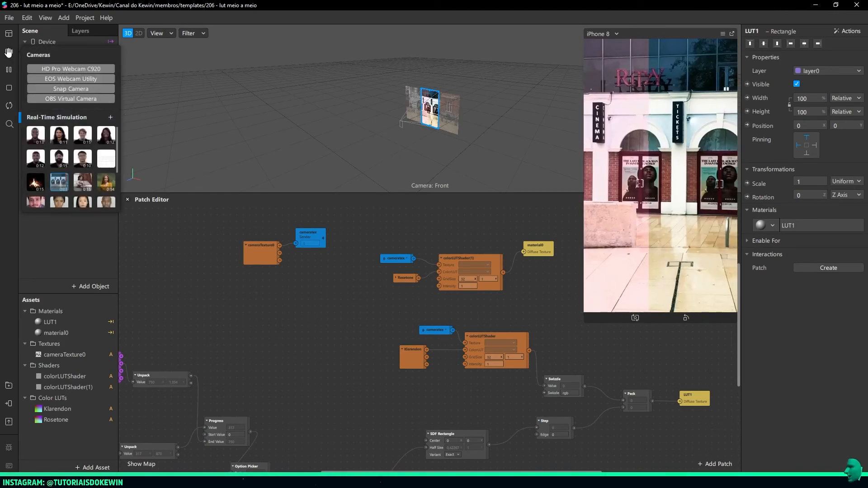
pyautogui.click(79, 149)
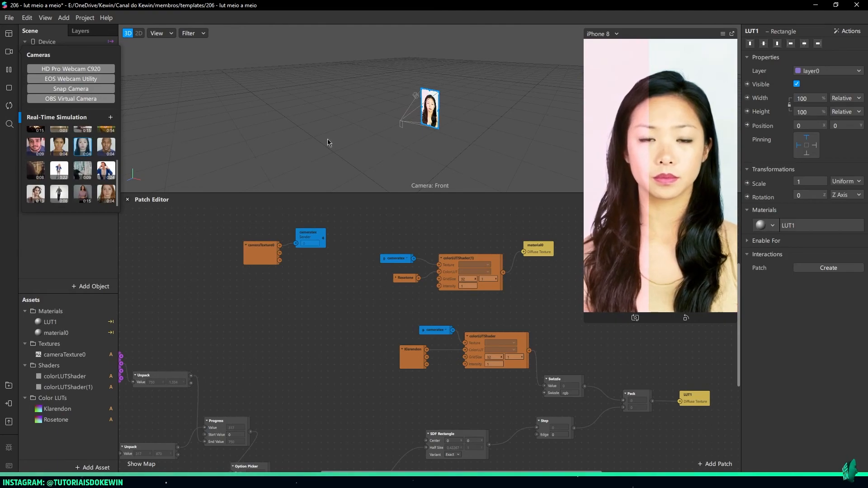
pyautogui.moveTo(651, 211); pyautogui.dragTo(666, 216)
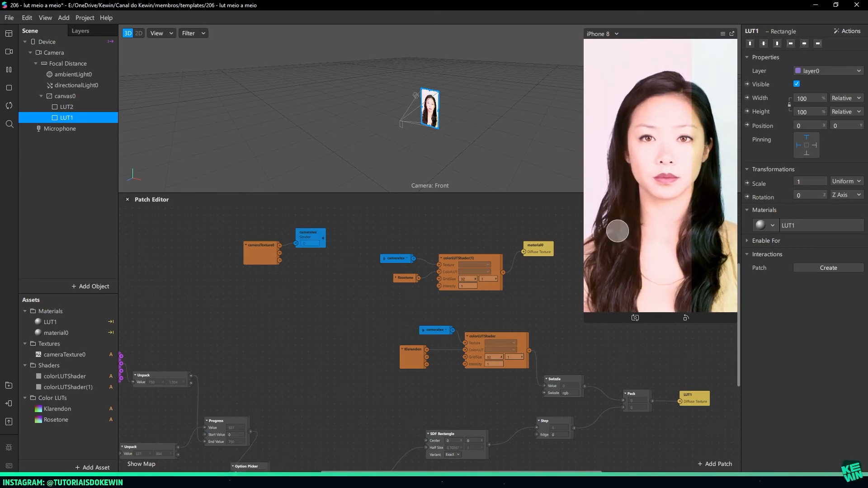
# Space the Transition patch farther from Option Picker and collapse the Klarendon patch
pyautogui.moveTo(300, 386); pyautogui.dragTo(328, 280, button='middle')
pyautogui.moveTo(328, 383); pyautogui.dragTo(360, 351)
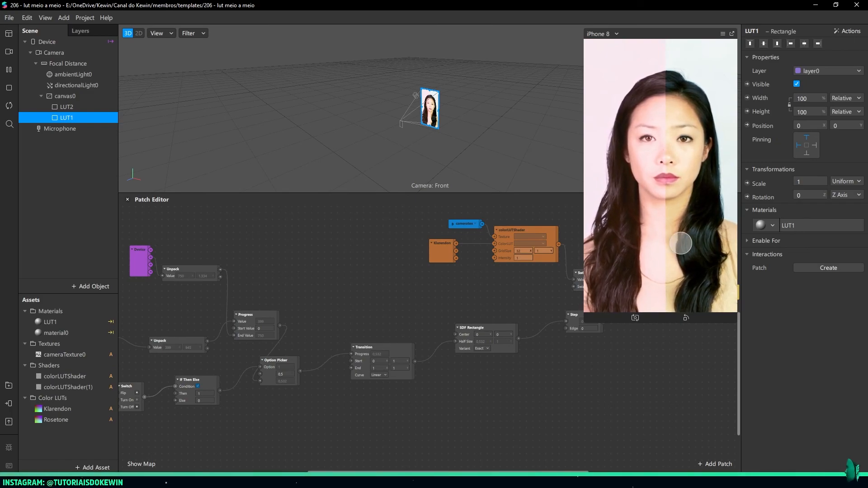
pyautogui.click(431, 243)
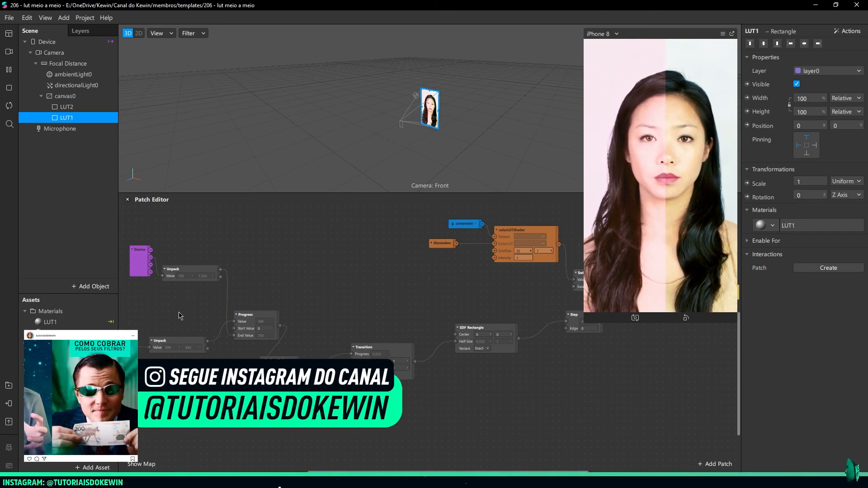
pyautogui.click(91, 247)
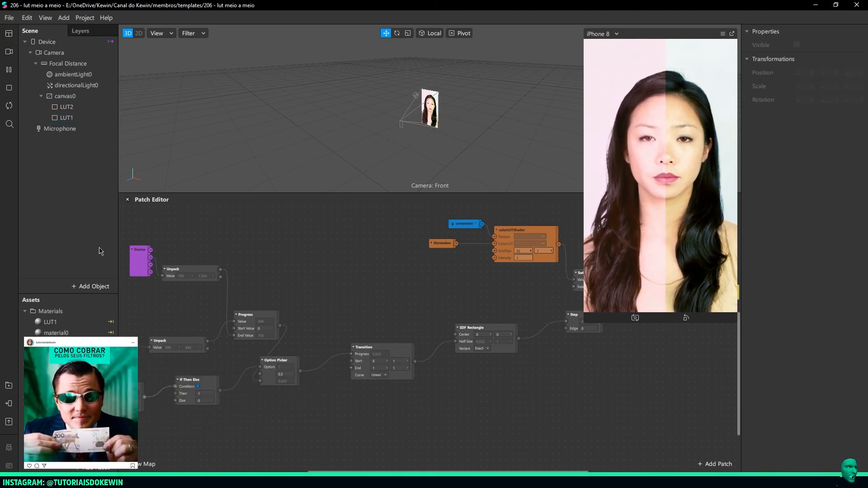